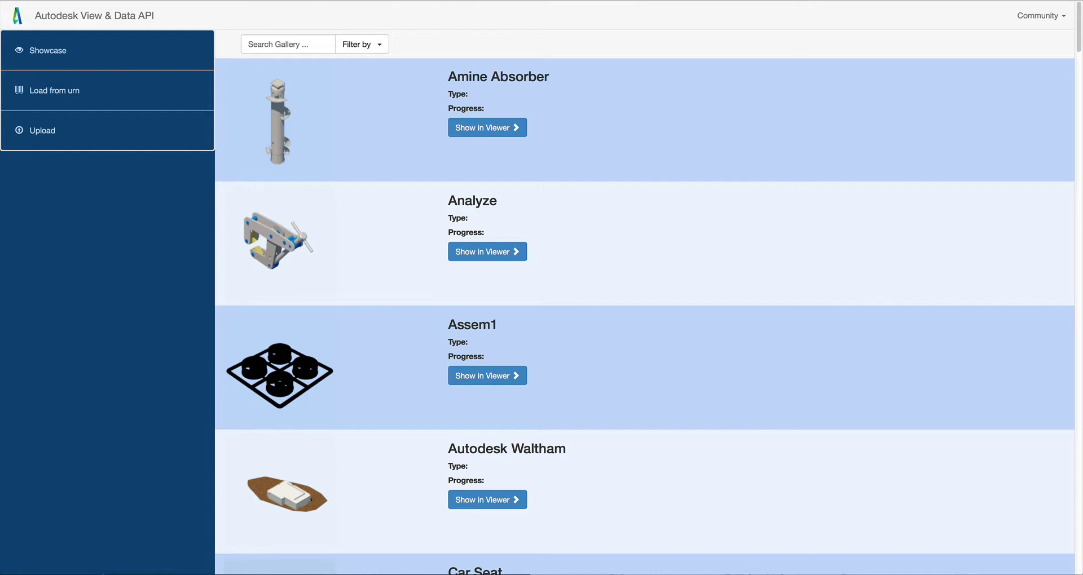
- Search the gallery for "susp" and open the wheel suspension model in the viewer
{"action": "left_click", "coordinate": [43, 135]}
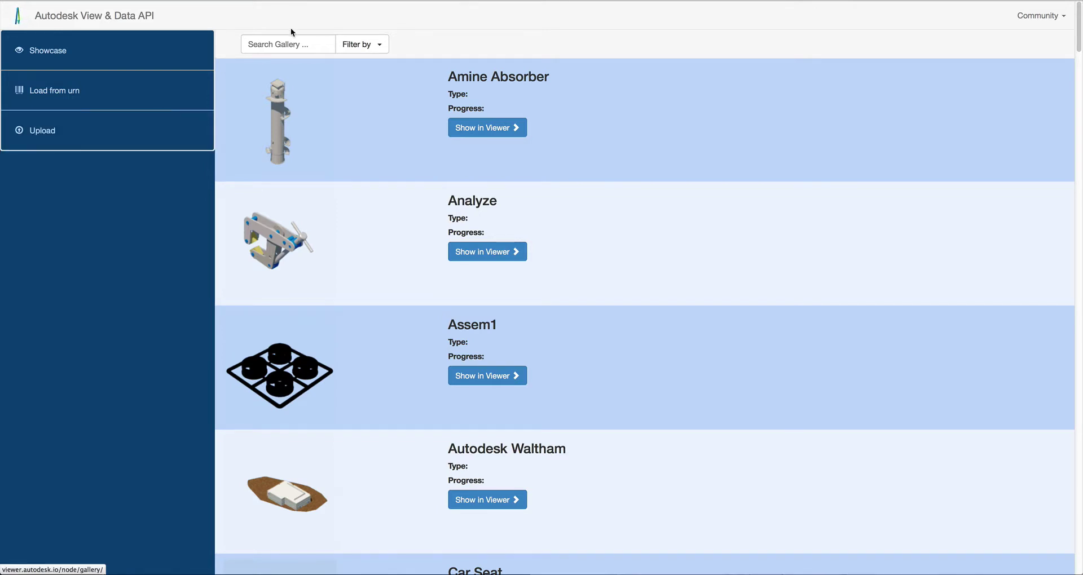
{"action": "left_click", "coordinate": [293, 47]}
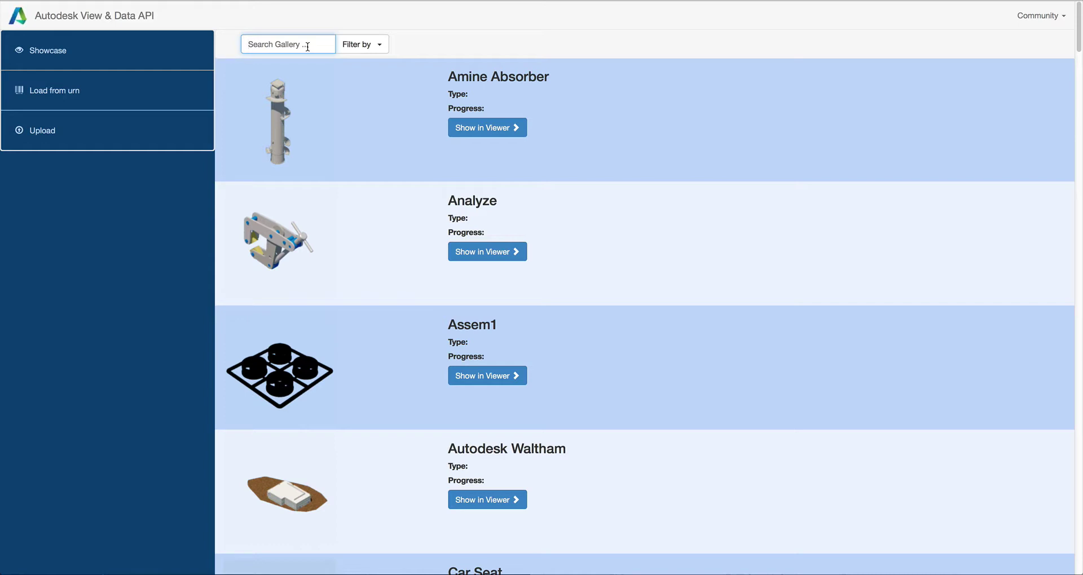
{"action": "type", "text": "susp"}
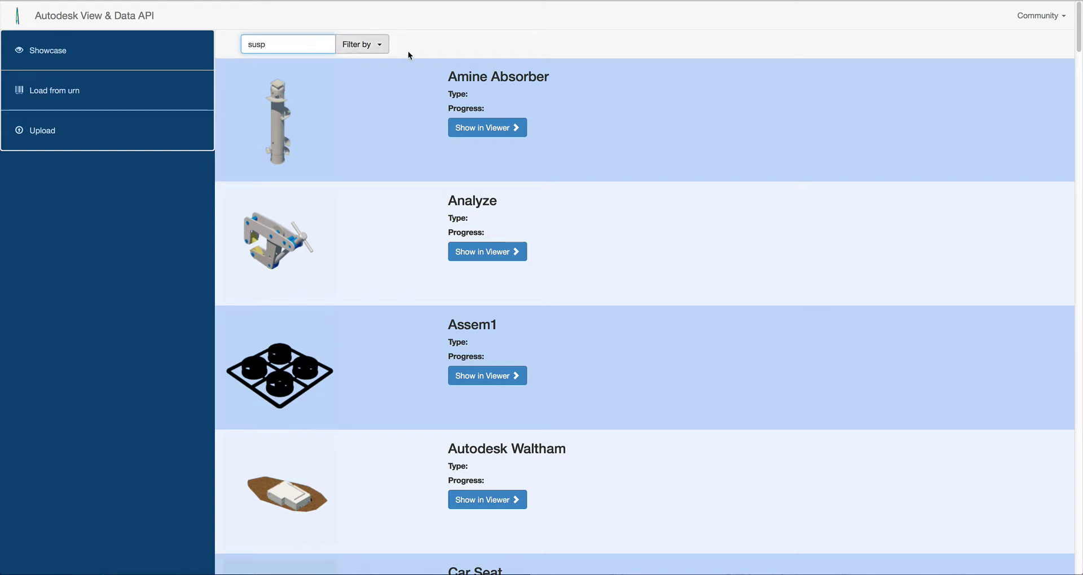
{"action": "left_click", "coordinate": [366, 49]}
{"action": "left_click", "coordinate": [348, 79]}
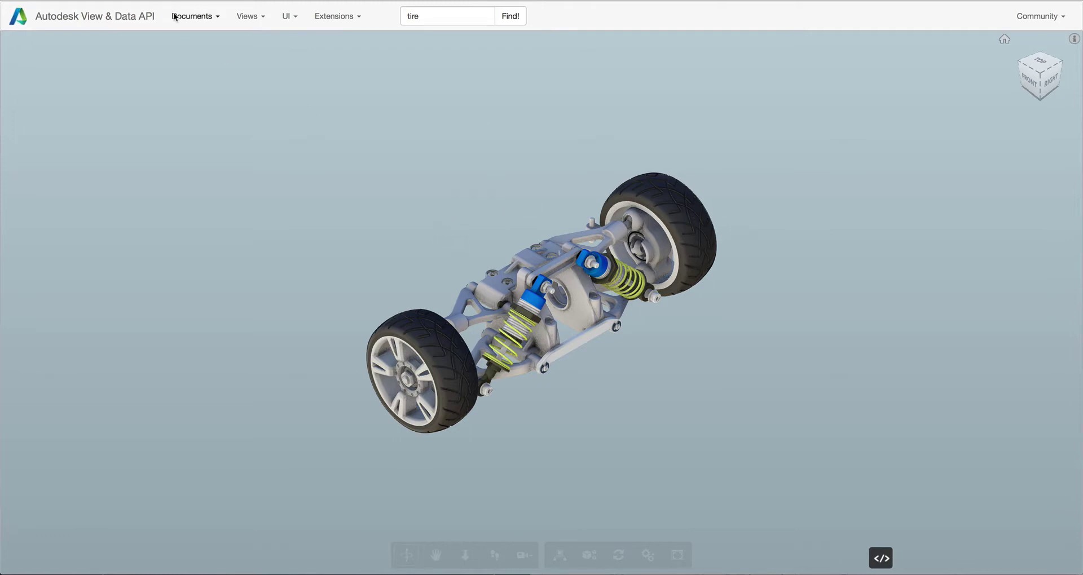
- Play the rotate and explode motions on the suspension model and stop all motions
{"action": "left_click", "coordinate": [246, 15]}
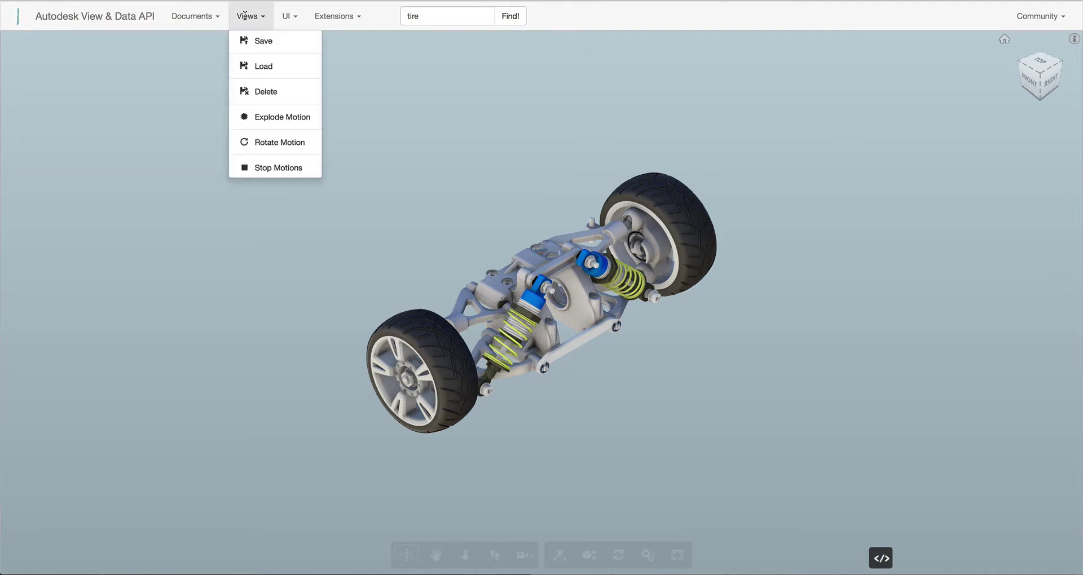
{"action": "left_click", "coordinate": [284, 141]}
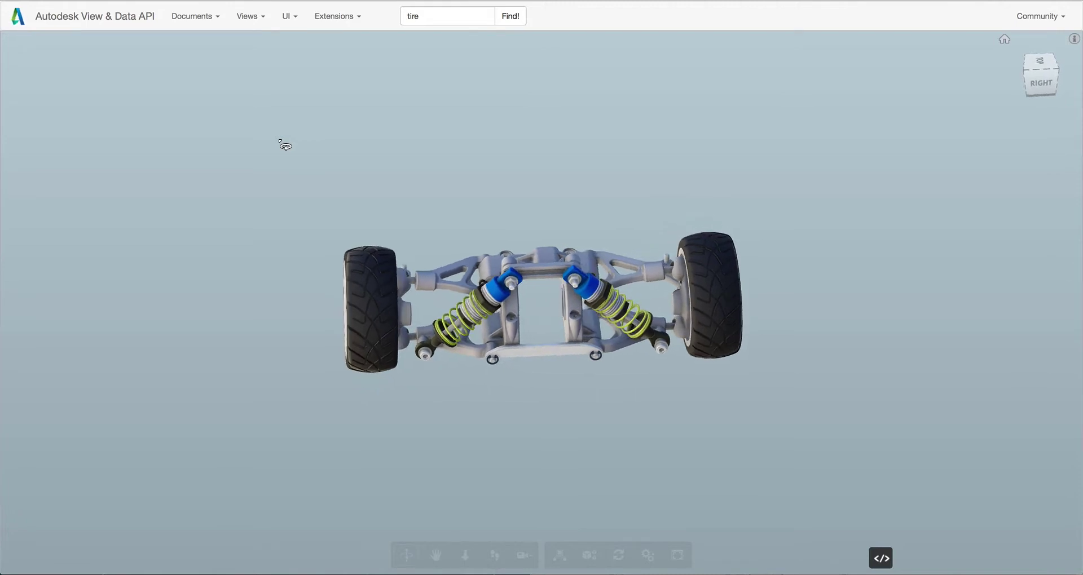
{"action": "left_click", "coordinate": [252, 17]}
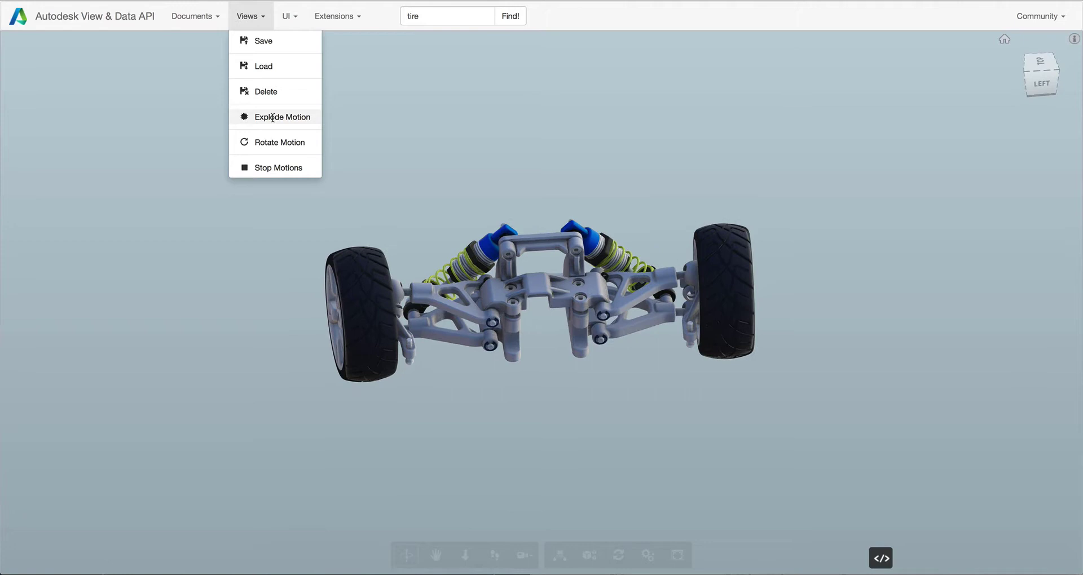
{"action": "left_click", "coordinate": [273, 117]}
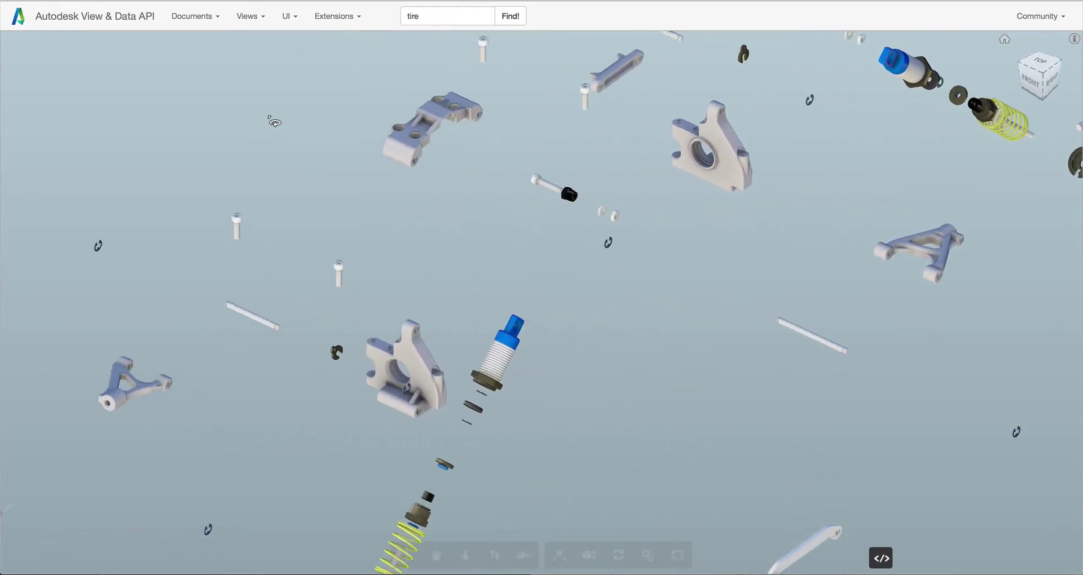
{"action": "left_click", "coordinate": [247, 16]}
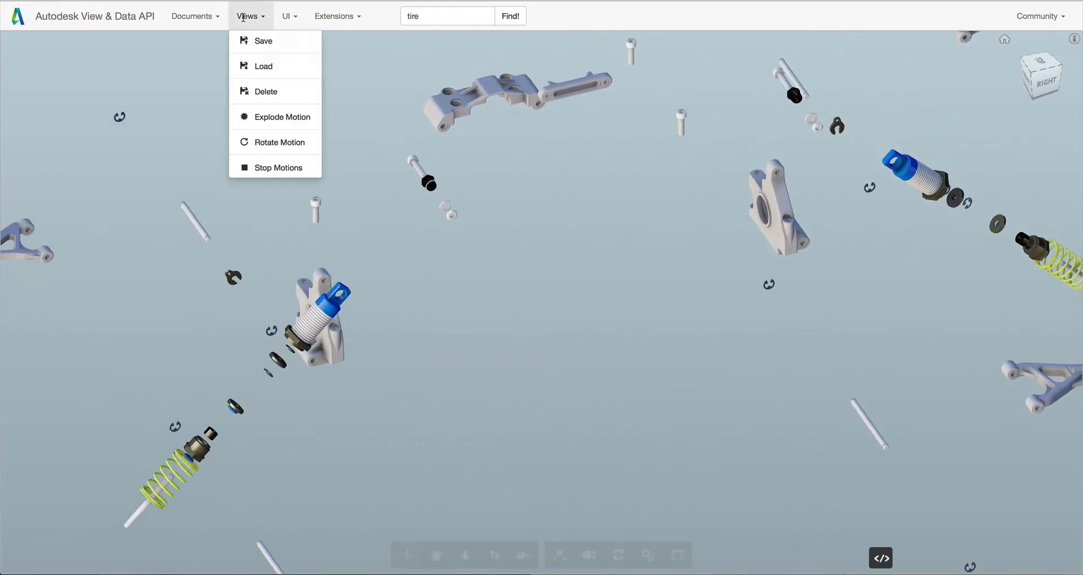
{"action": "left_click", "coordinate": [275, 171]}
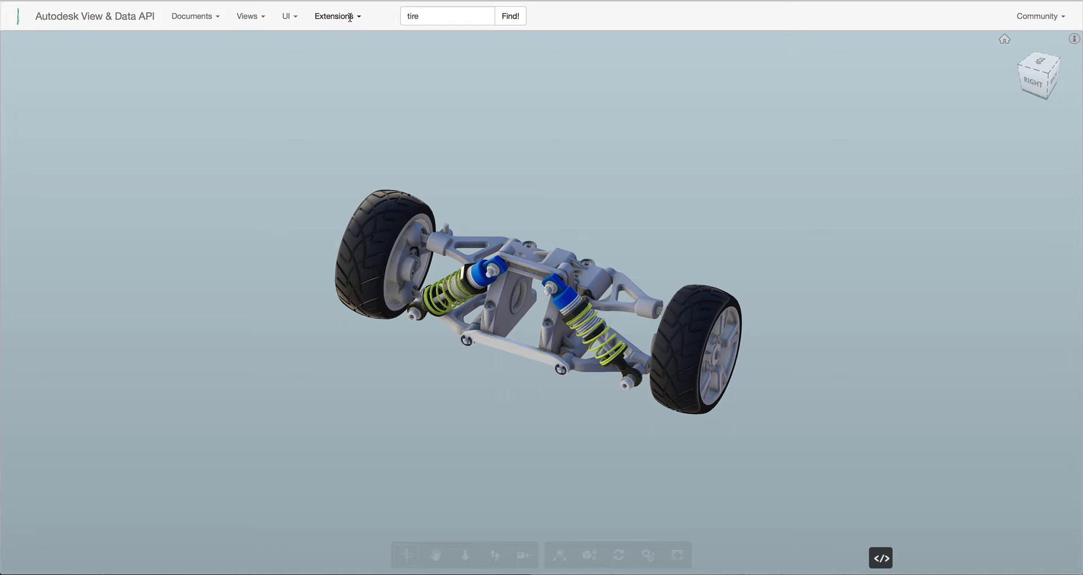
- Review the source code of the Statistics extension and close the extension source list
{"action": "left_click", "coordinate": [350, 16]}
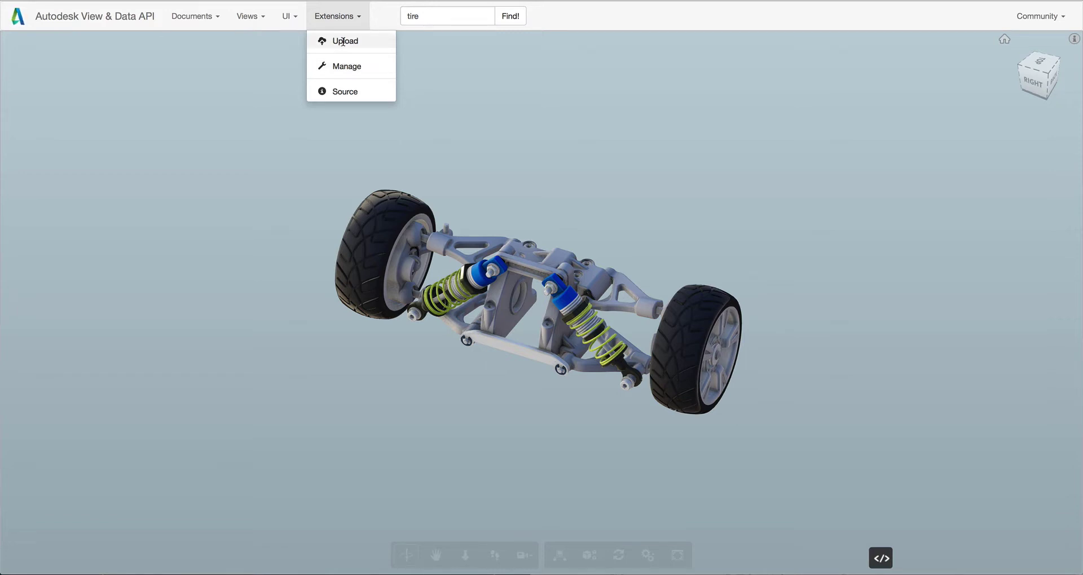
{"action": "left_click", "coordinate": [346, 90]}
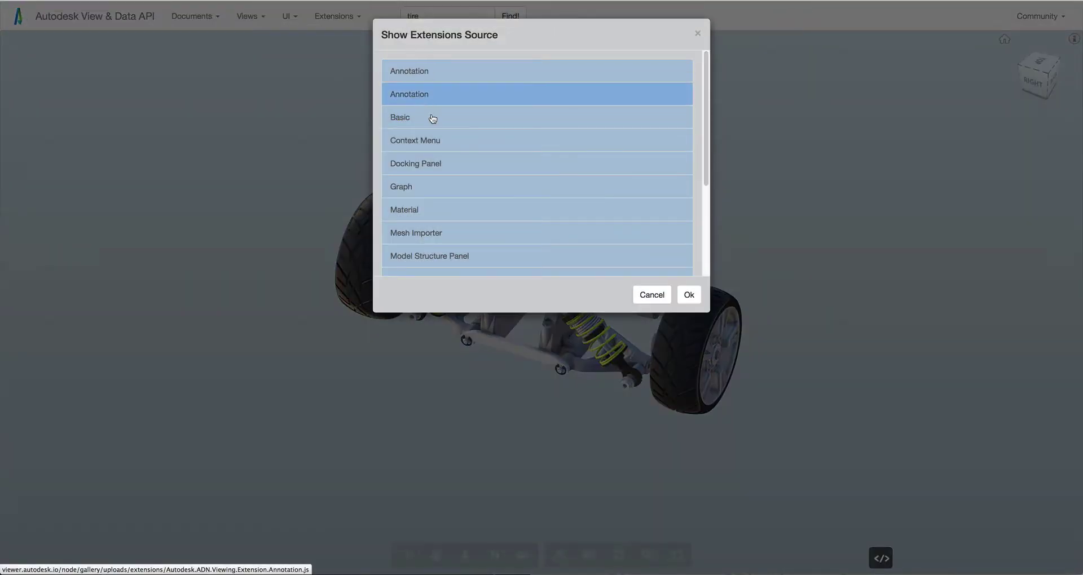
{"action": "scroll", "coordinate": [439, 127], "scroll_direction": "down", "scroll_amount": 3}
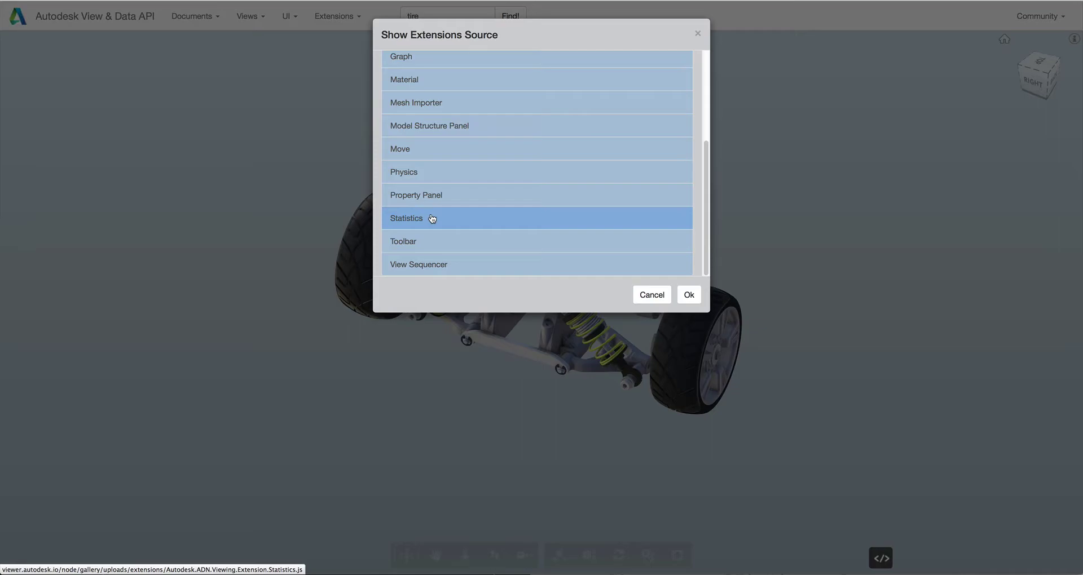
{"action": "left_click", "coordinate": [413, 219]}
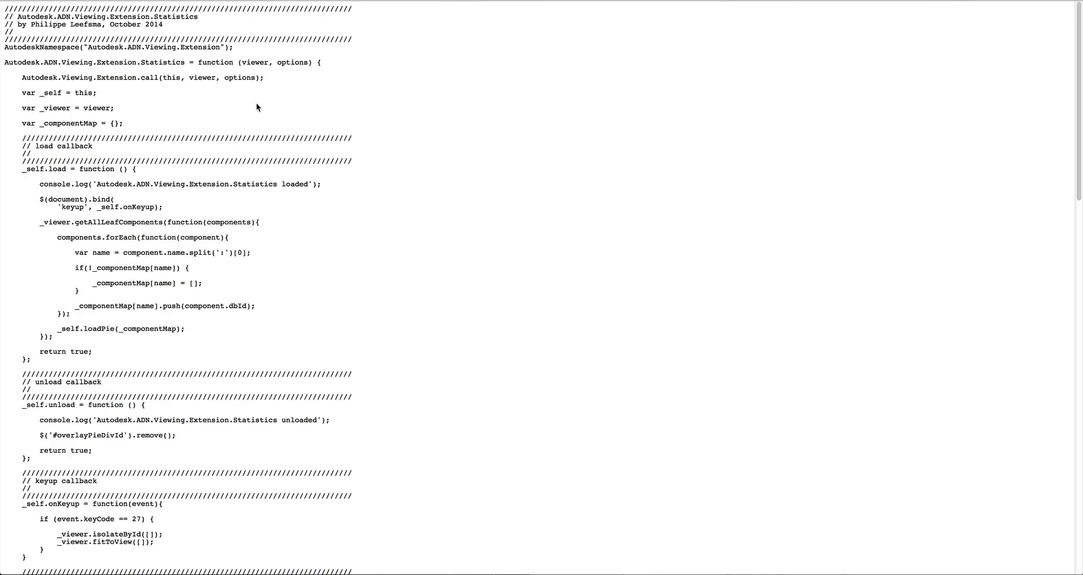
{"action": "scroll", "coordinate": [213, 105], "scroll_direction": "down", "scroll_amount": 10}
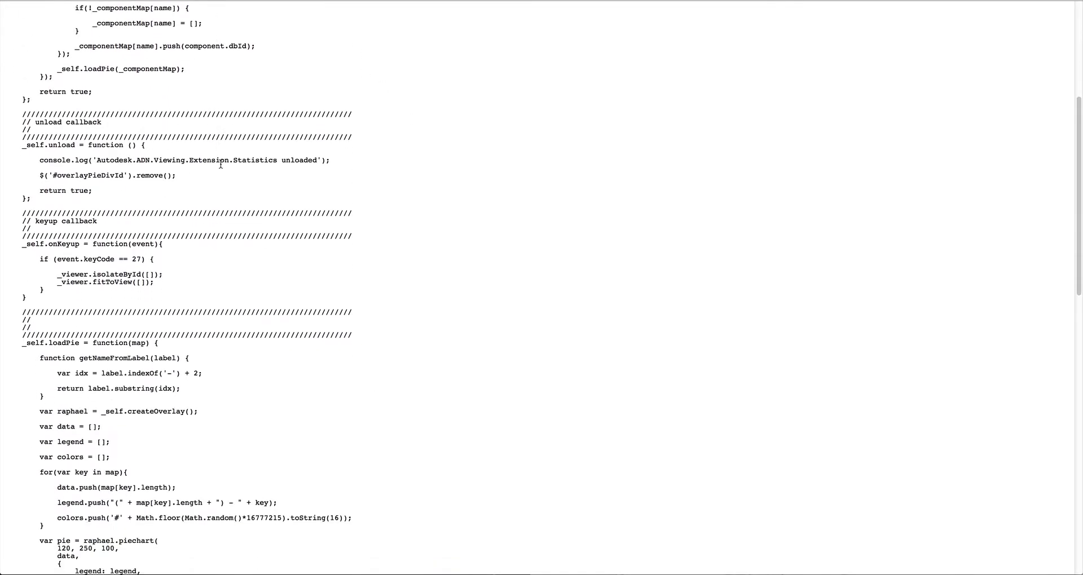
{"action": "scroll", "coordinate": [220, 163], "scroll_direction": "up", "scroll_amount": 10}
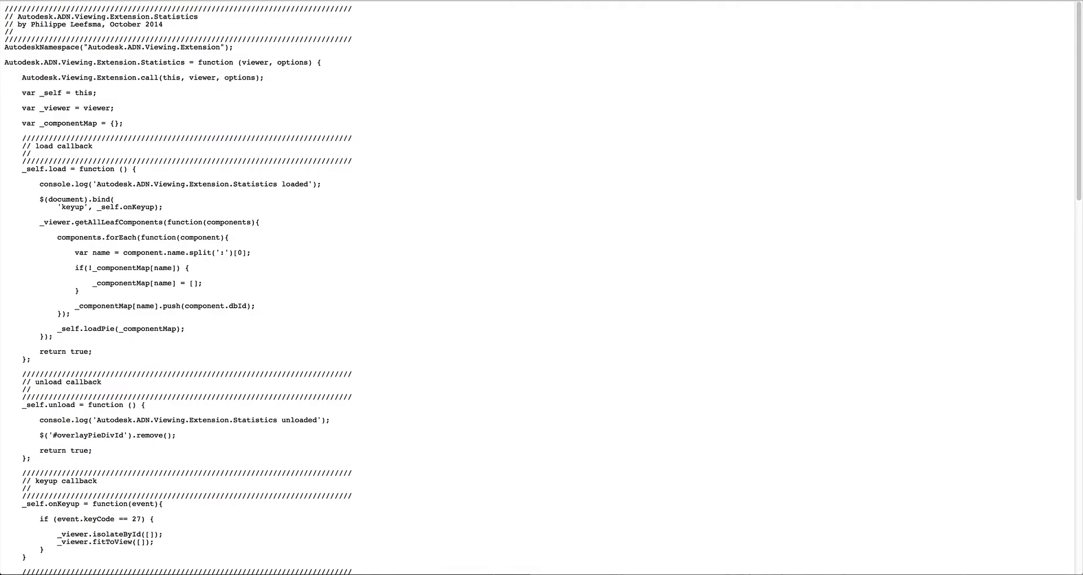
{"action": "key", "text": "super+w"}
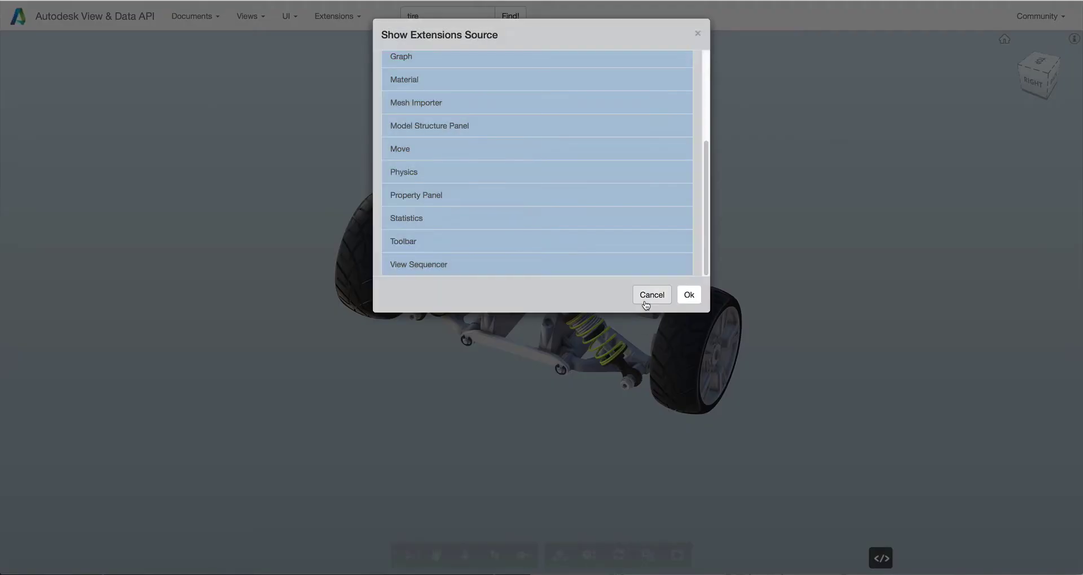
{"action": "left_click", "coordinate": [648, 295]}
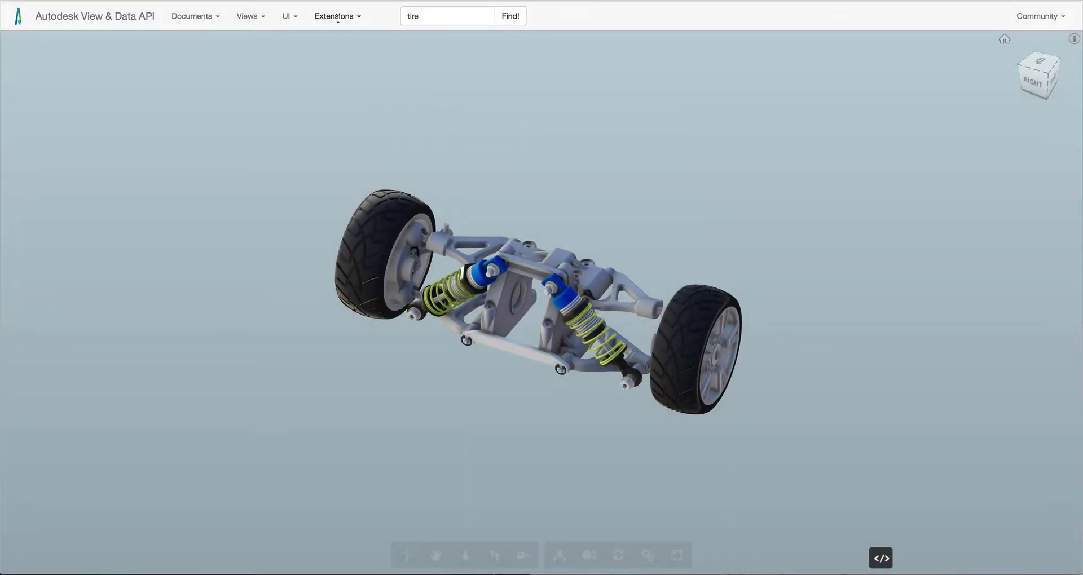
- Enable the Basic extension for the viewer and dismiss its load message
{"action": "left_click", "coordinate": [338, 17]}
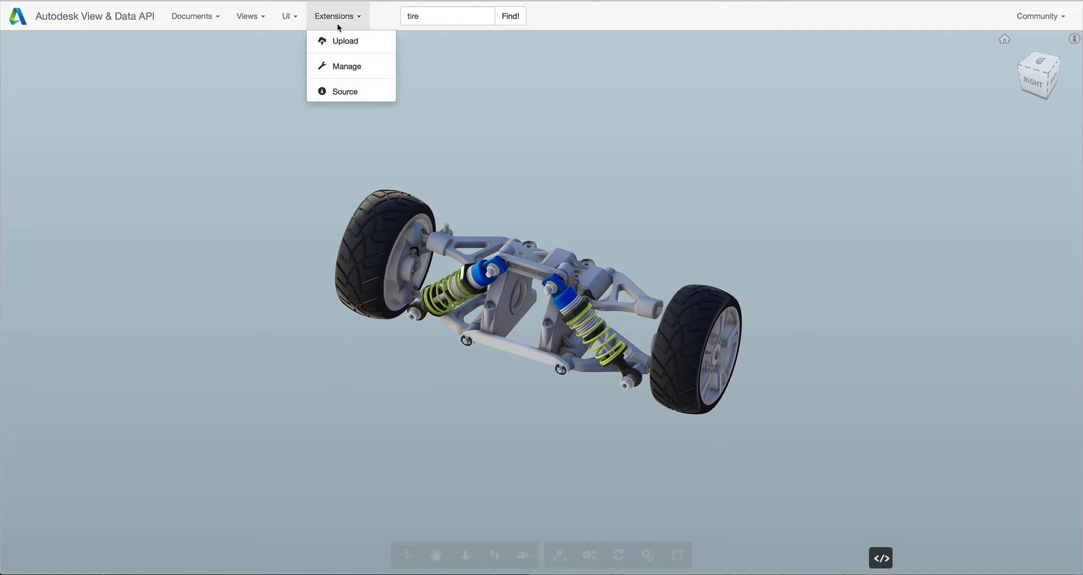
{"action": "left_click", "coordinate": [347, 67]}
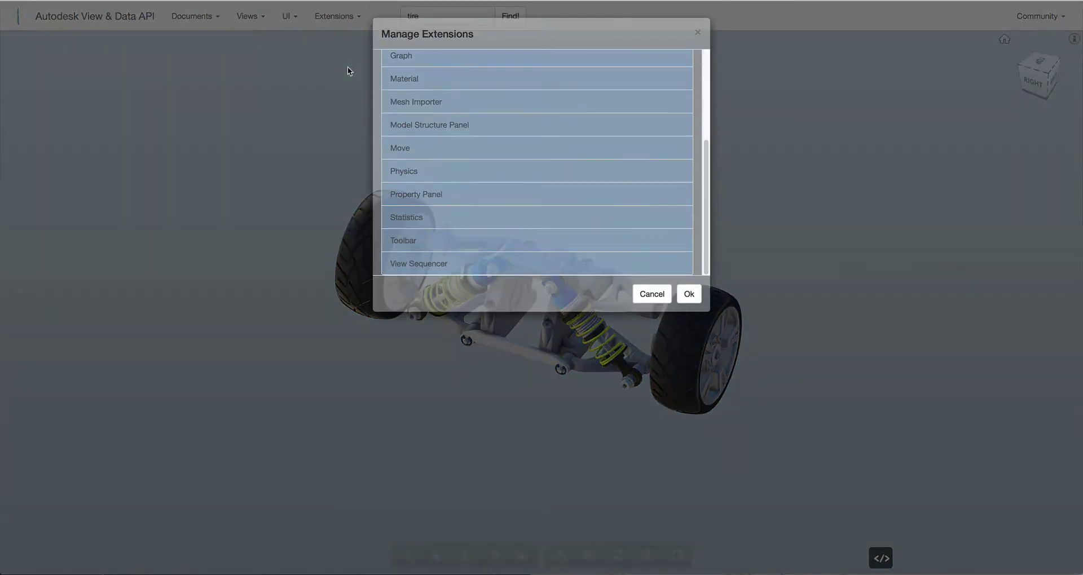
{"action": "scroll", "coordinate": [603, 186], "scroll_direction": "up", "scroll_amount": 2}
{"action": "scroll", "coordinate": [602, 184], "scroll_direction": "up", "scroll_amount": 2}
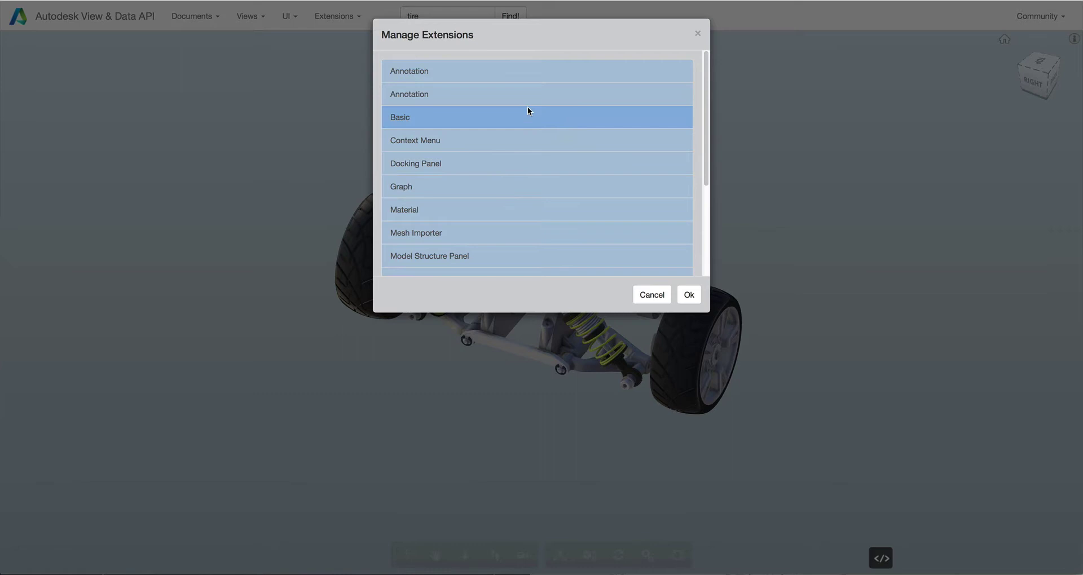
{"action": "left_click", "coordinate": [436, 116]}
{"action": "left_click", "coordinate": [688, 295]}
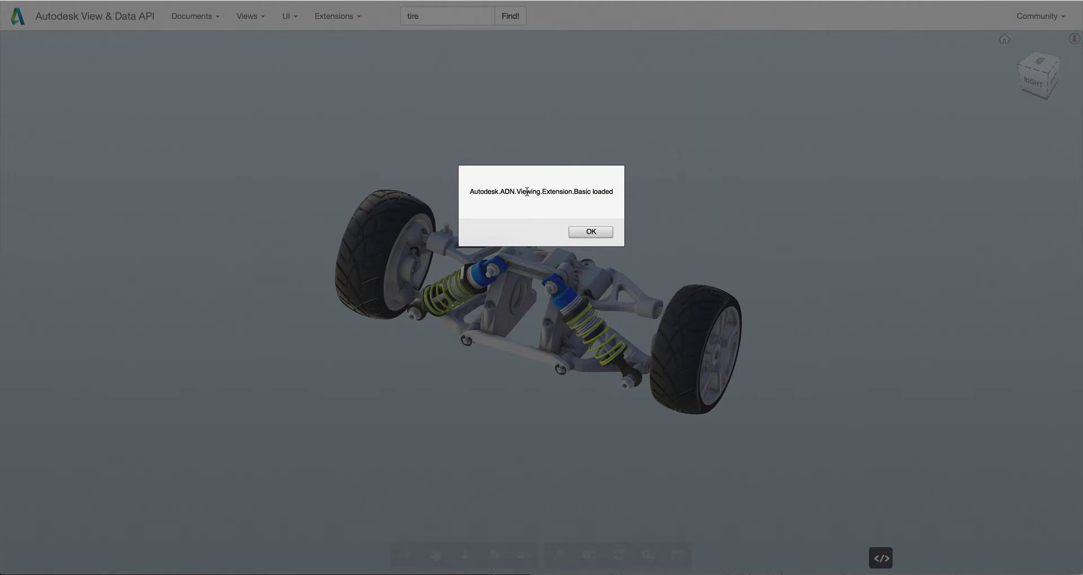
{"action": "left_click", "coordinate": [590, 232]}
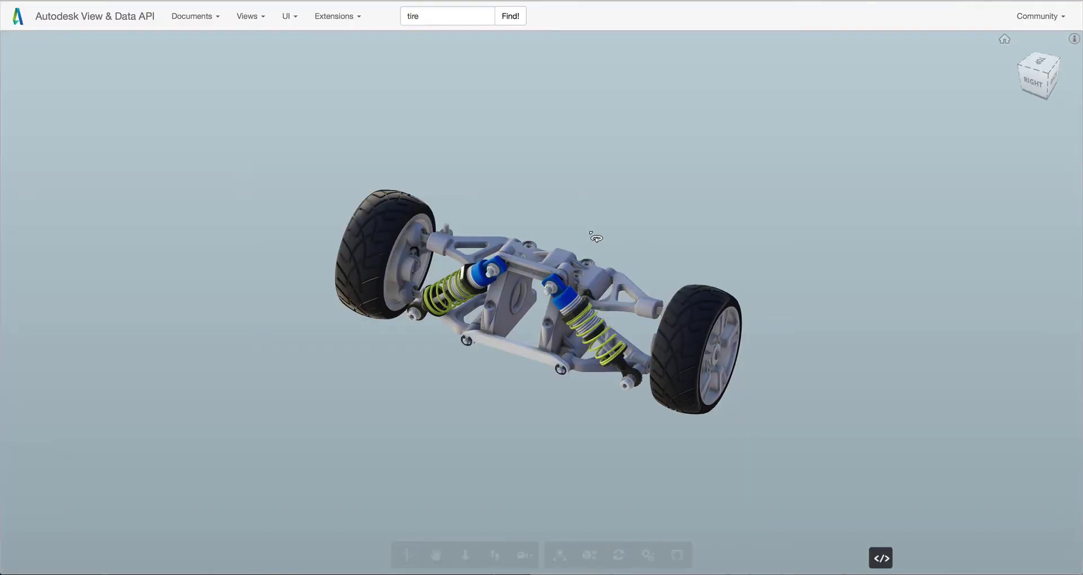
- Disable the Basic extension in the extension manager
{"action": "left_click", "coordinate": [323, 15]}
{"action": "left_click", "coordinate": [338, 66]}
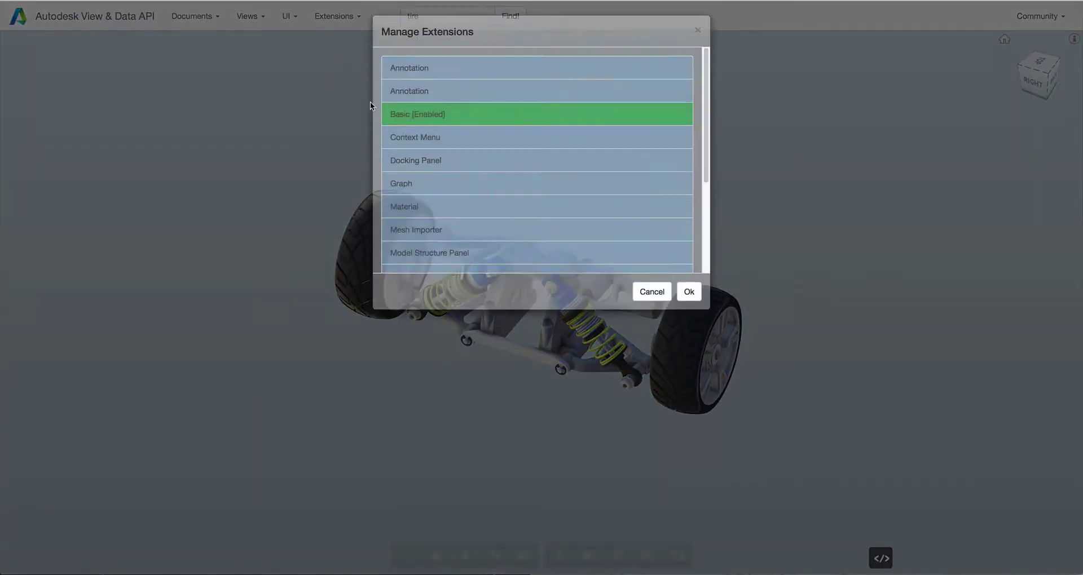
{"action": "left_click", "coordinate": [459, 119]}
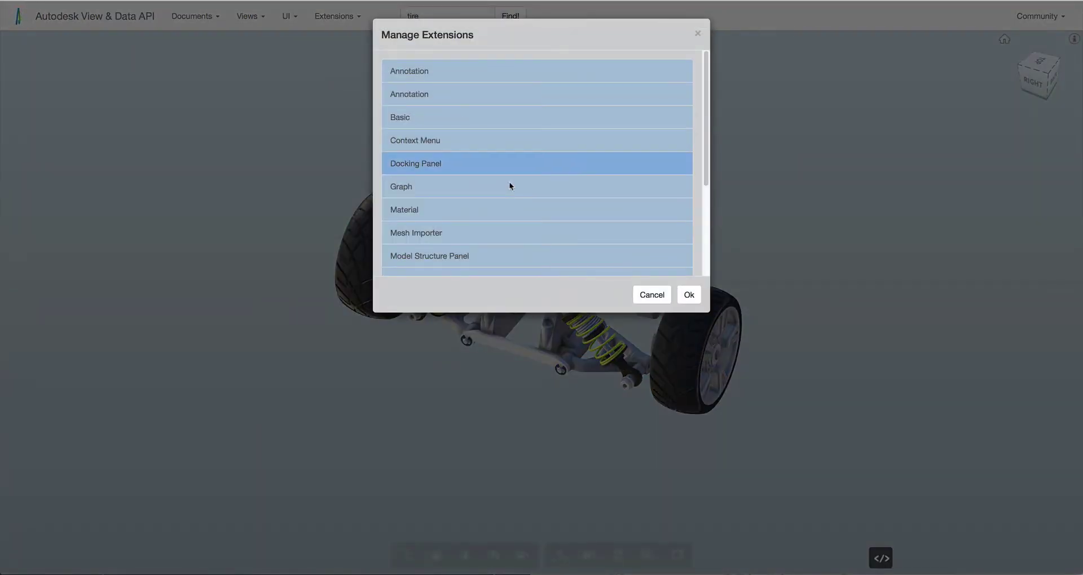
{"action": "left_click", "coordinate": [690, 295]}
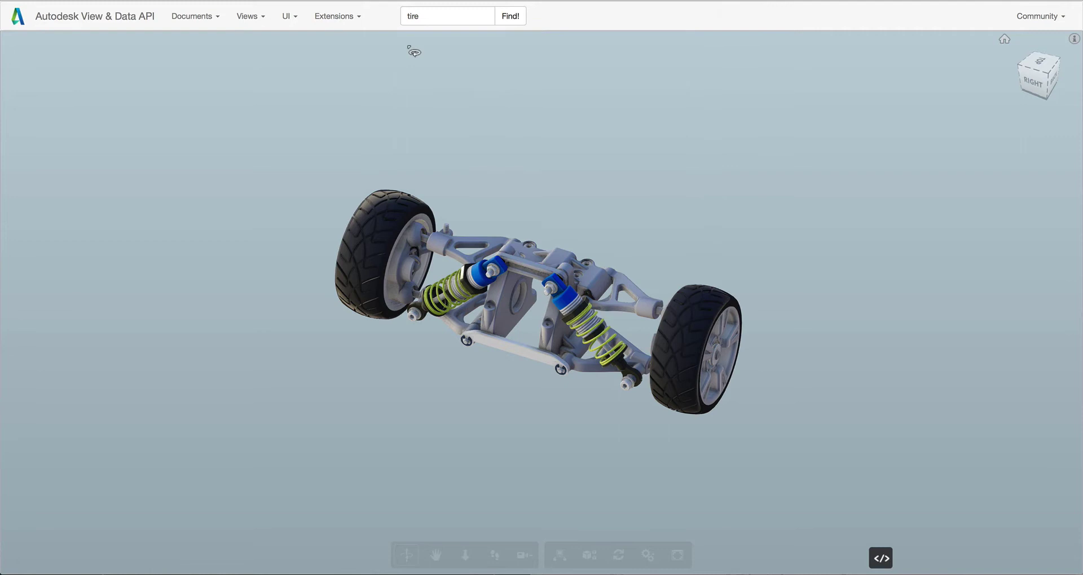
- Enable the Material extension for the viewer
{"action": "left_click", "coordinate": [337, 16]}
{"action": "left_click", "coordinate": [360, 66]}
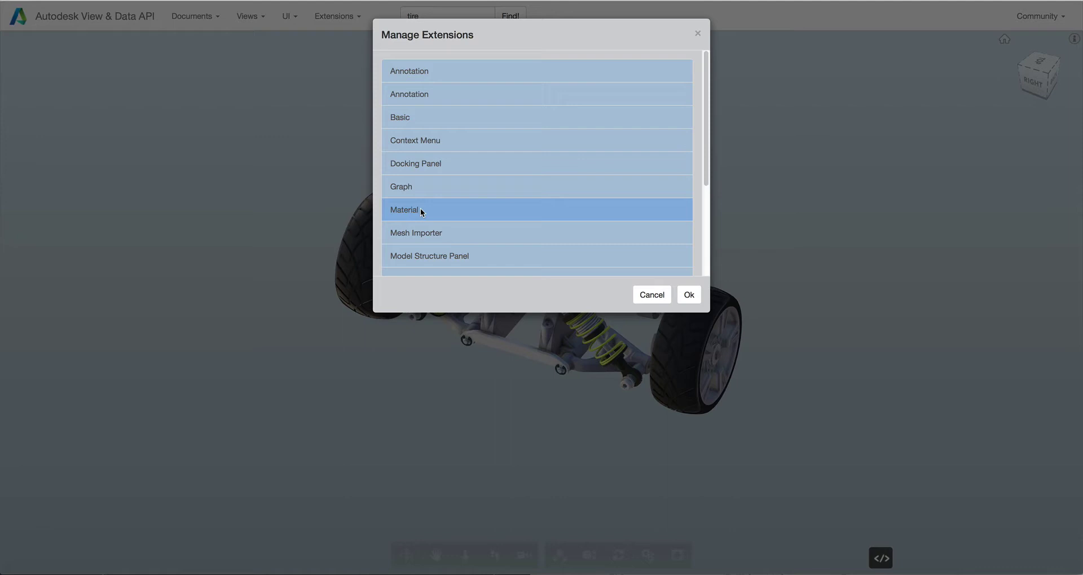
{"action": "left_click", "coordinate": [421, 210]}
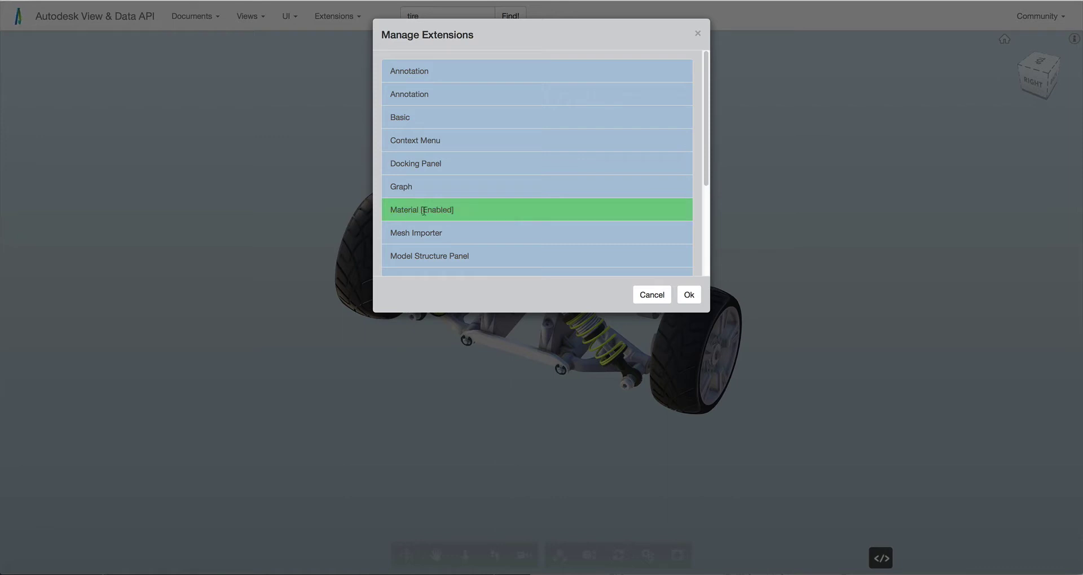
{"action": "left_click", "coordinate": [687, 293]}
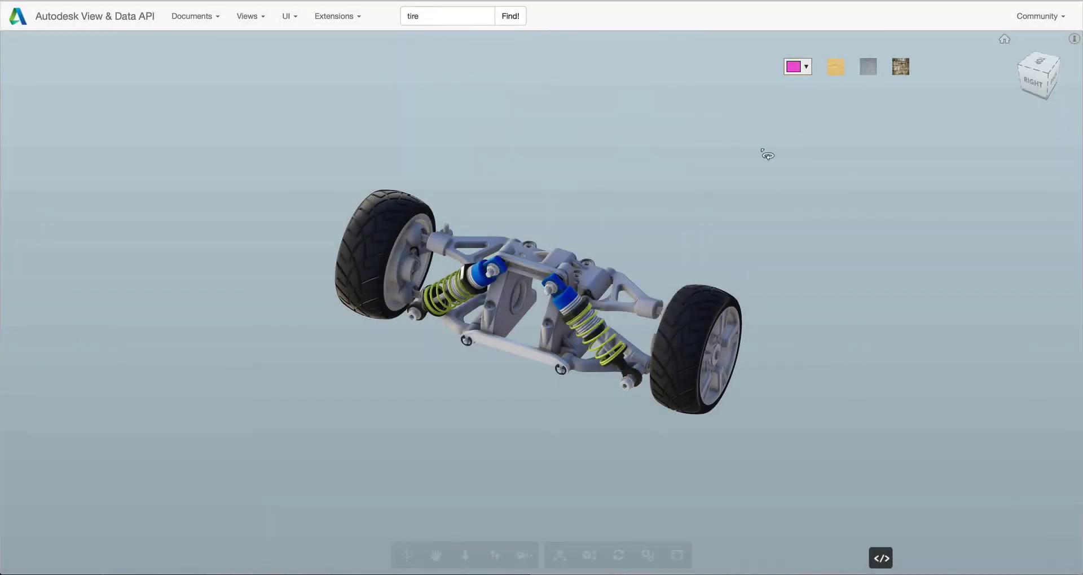
- Colour the model's right-hand tire magenta and its left-hand tire lime green
{"action": "left_click", "coordinate": [686, 320]}
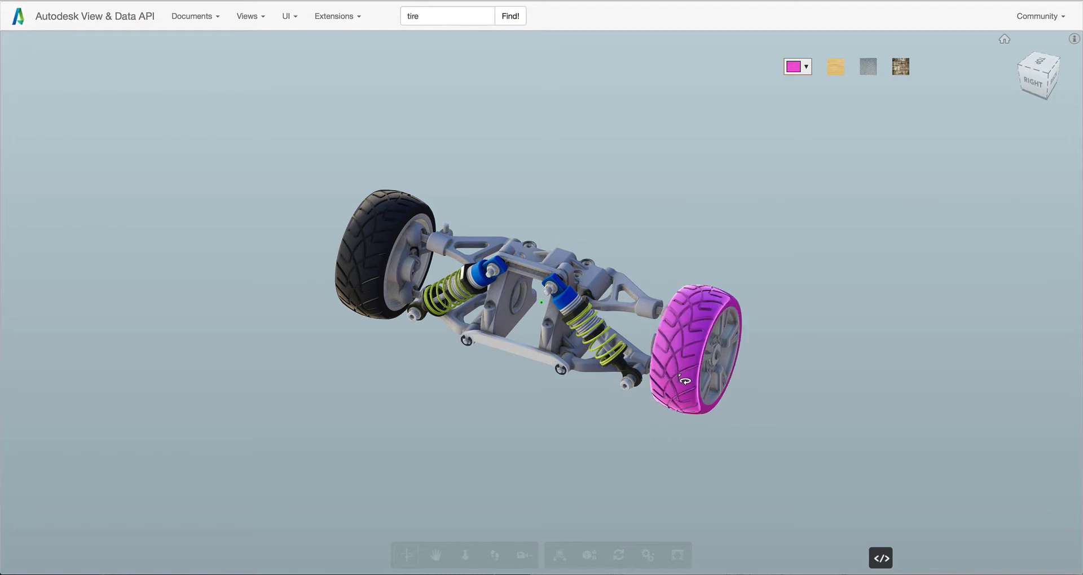
{"action": "left_click", "coordinate": [807, 69]}
{"action": "left_click", "coordinate": [881, 96]}
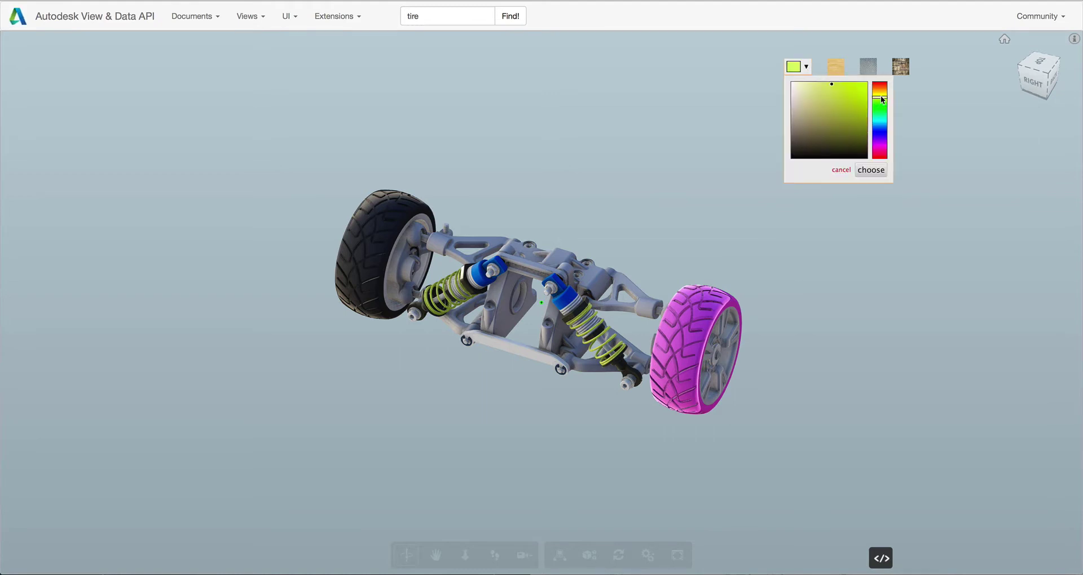
{"action": "left_click", "coordinate": [869, 171]}
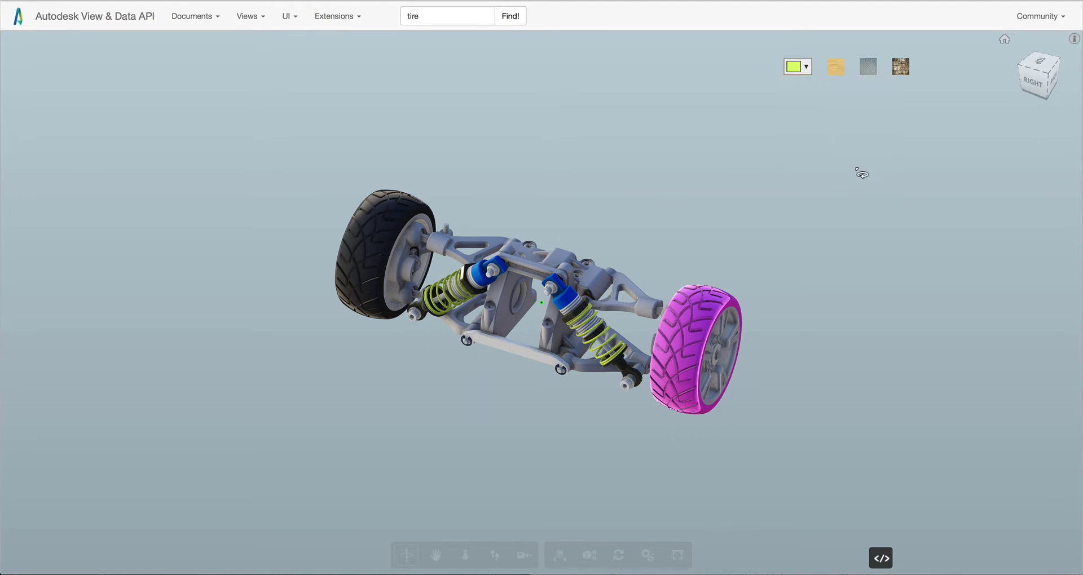
{"action": "left_click", "coordinate": [386, 216]}
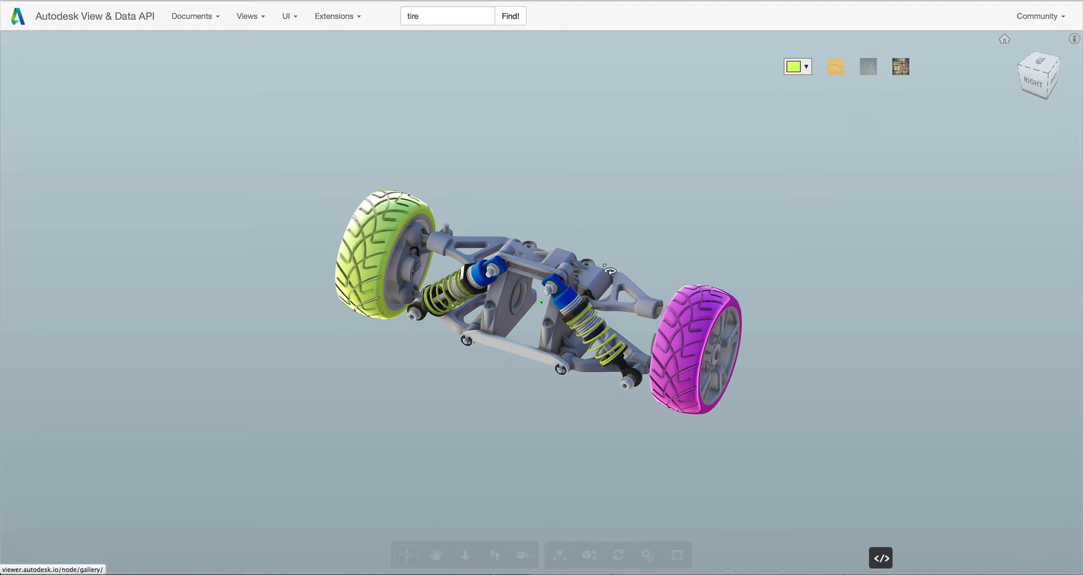
- Apply the stone texture to the link between the blue shock absorber ends and to the central mounting plate
{"action": "left_click_drag", "start_coordinate": [609, 271], "coordinate": [534, 269]}
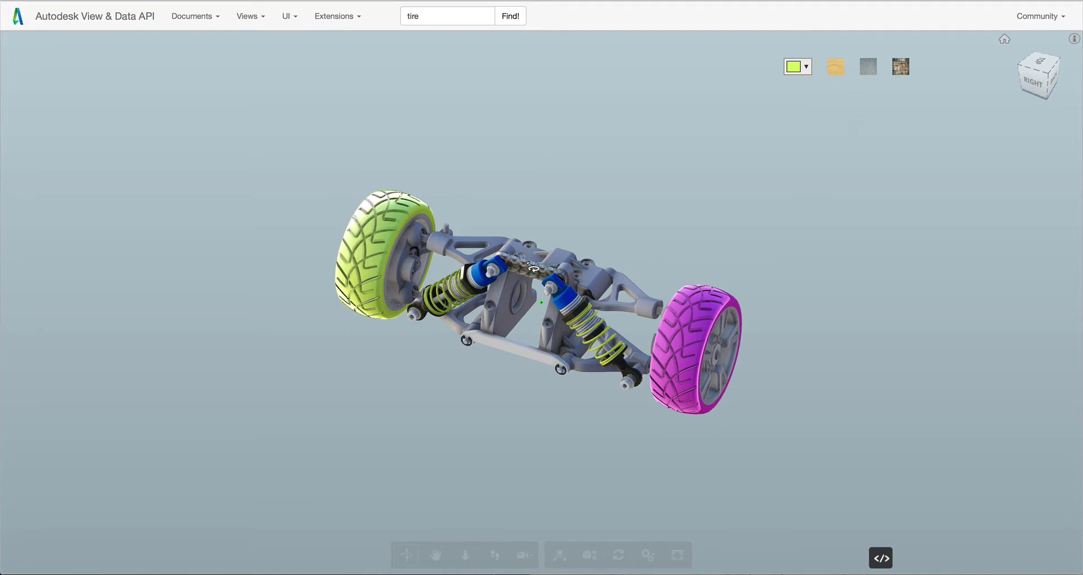
{"action": "left_click", "coordinate": [516, 322]}
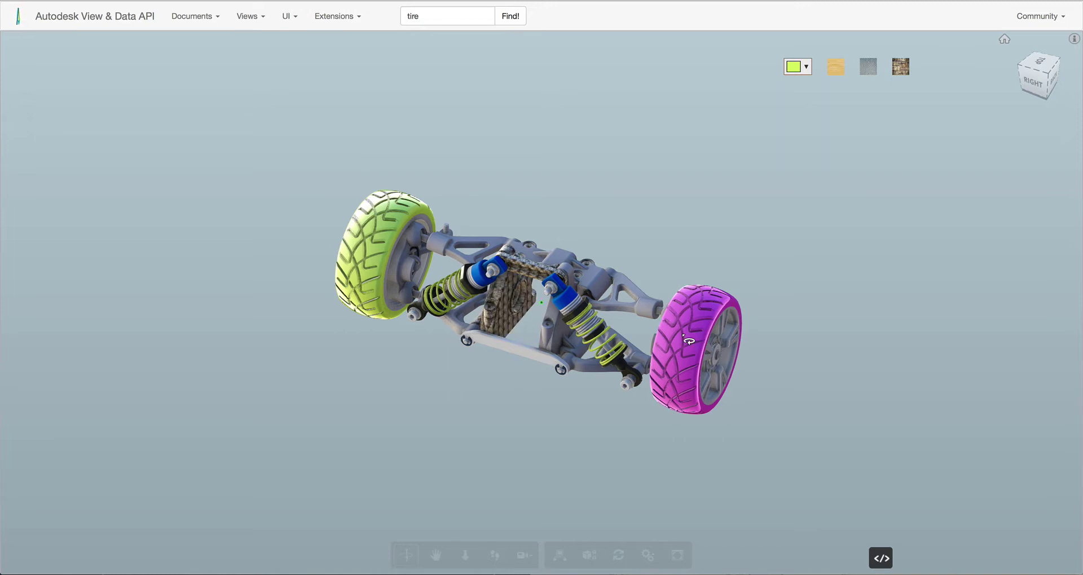
- Apply the stone texture to the upper suspension arm next to the lime green tire
{"action": "left_click", "coordinate": [442, 250]}
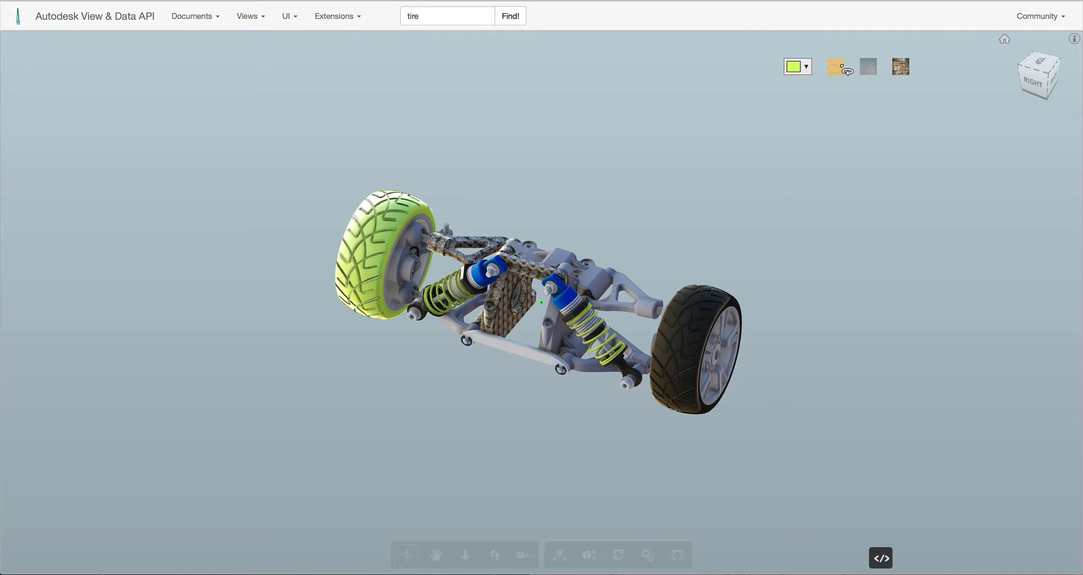
- Disable the Material extension in the extension manager and reload the viewer page
{"action": "left_click", "coordinate": [333, 16]}
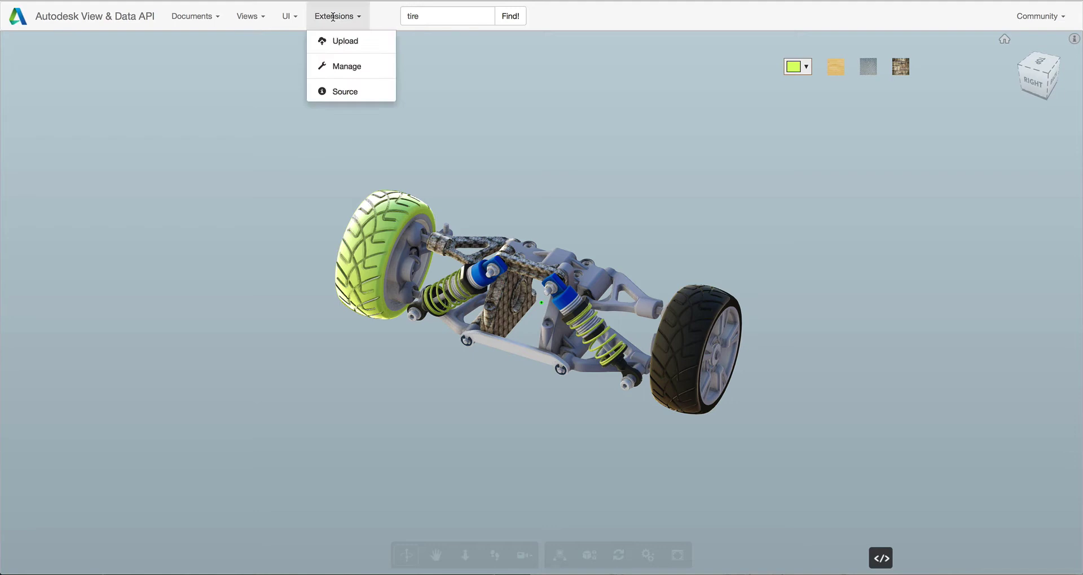
{"action": "left_click", "coordinate": [353, 70]}
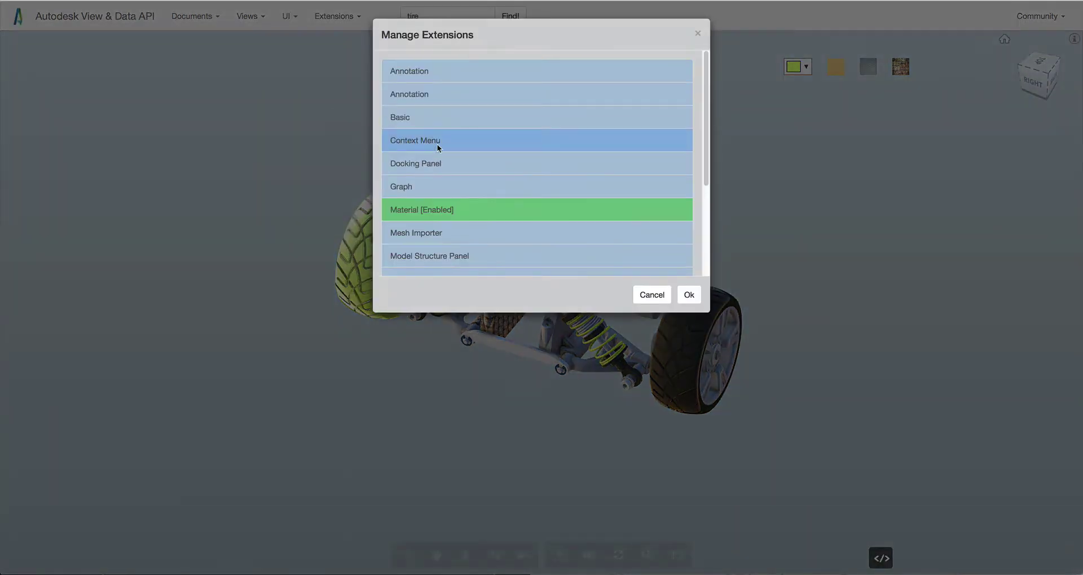
{"action": "left_click", "coordinate": [440, 210]}
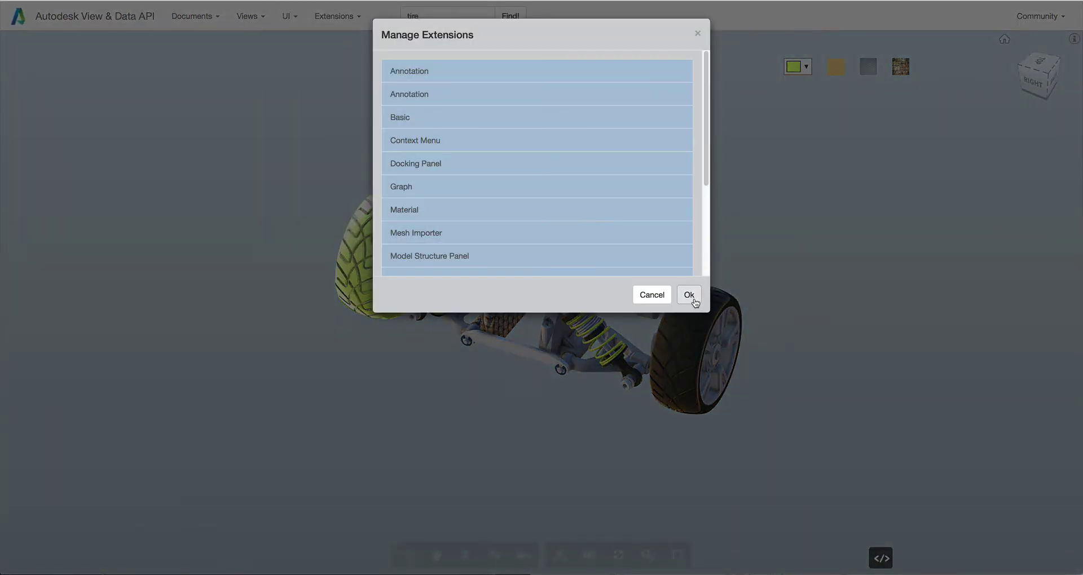
{"action": "left_click", "coordinate": [694, 299]}
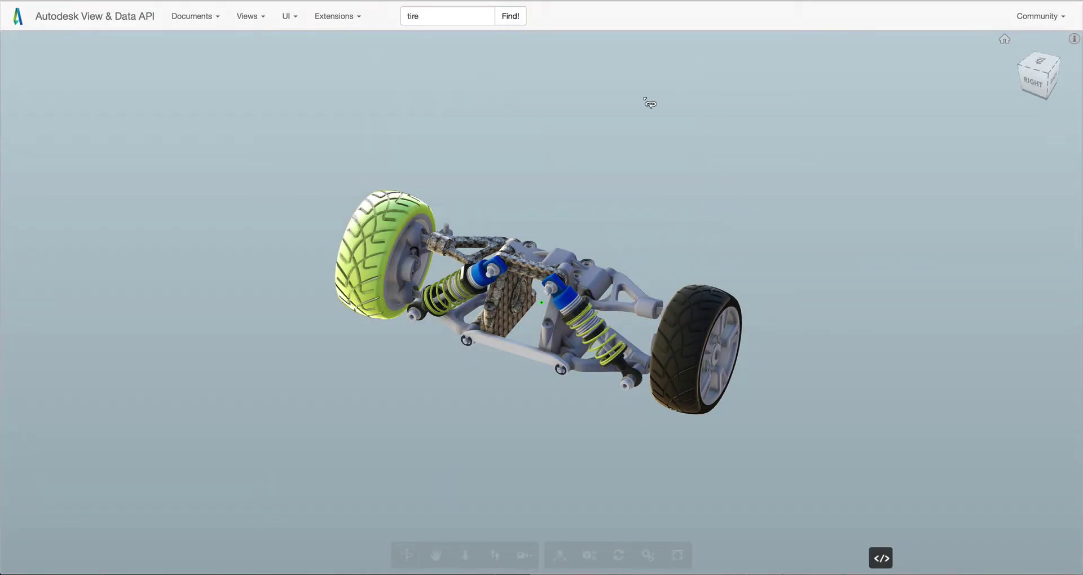
{"action": "key", "text": "super+r"}
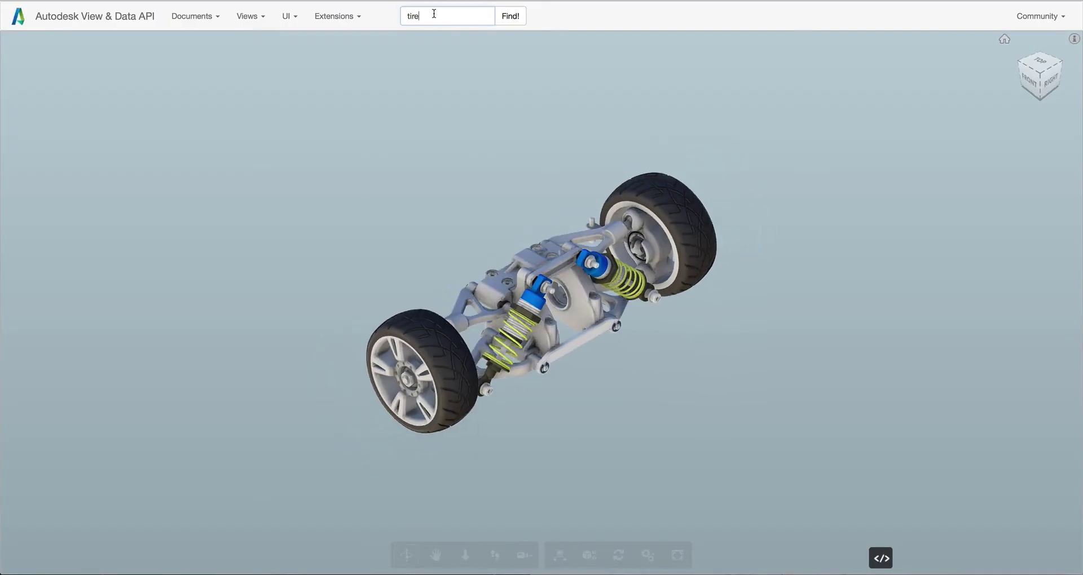
- Display the properties of the front shock brace between the blue shock absorber ends
{"action": "left_click", "coordinate": [459, 21]}
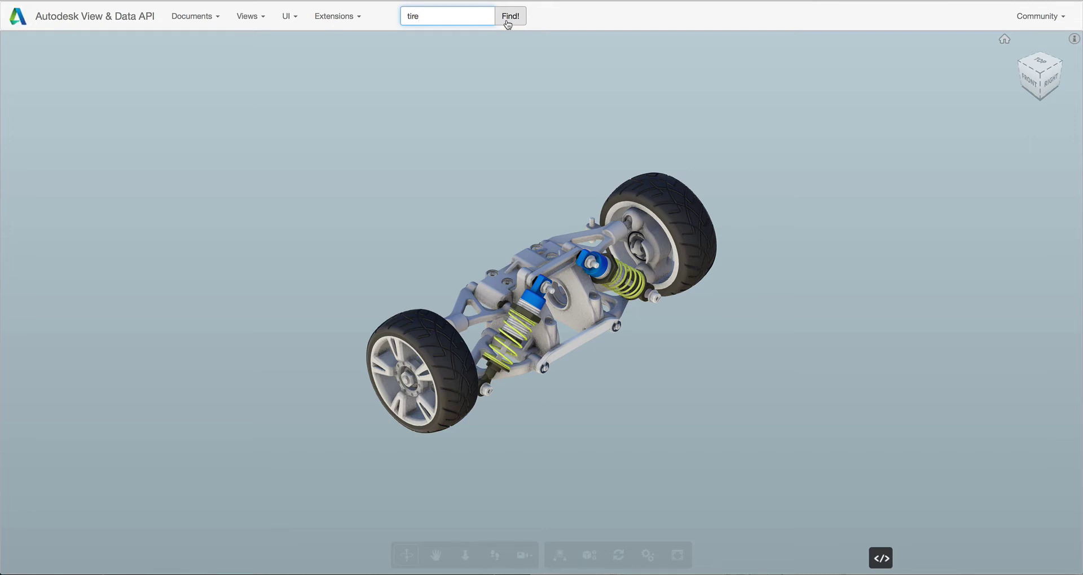
{"action": "left_click", "coordinate": [555, 260]}
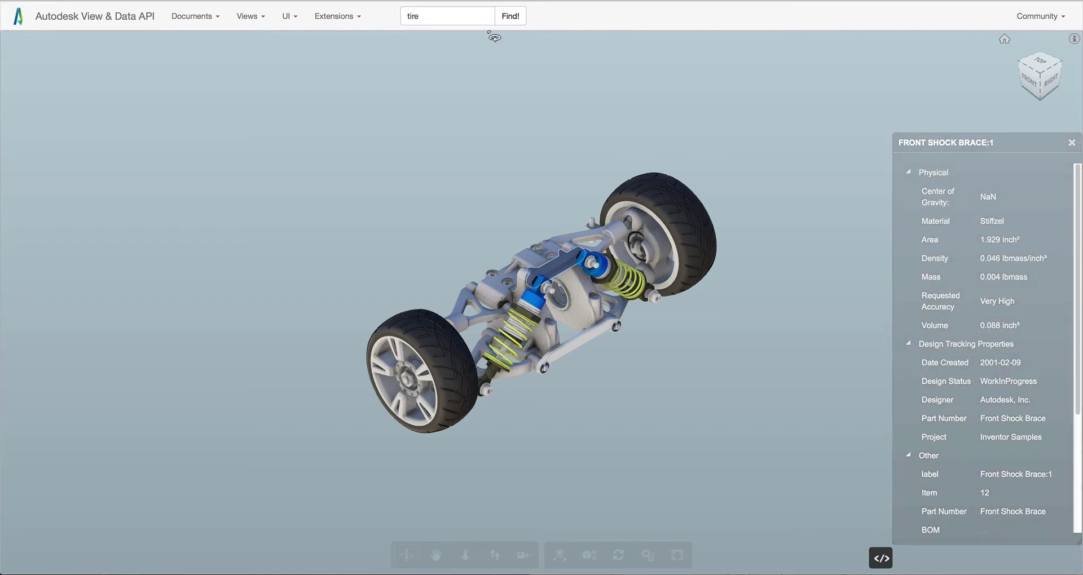
- Search the model for "tire" and show all objects again
{"action": "left_click", "coordinate": [470, 16]}
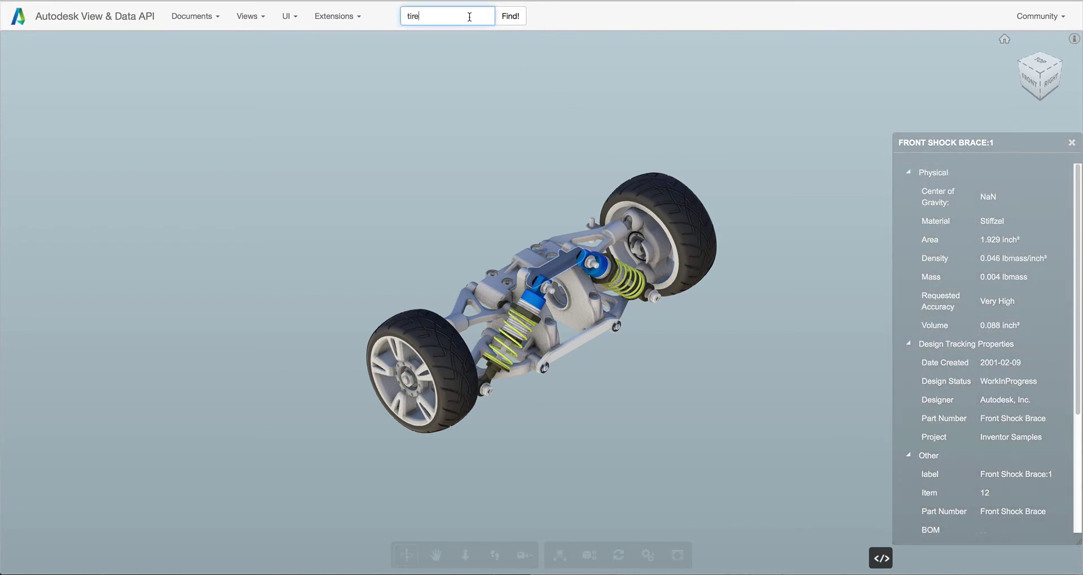
{"action": "left_click", "coordinate": [511, 16]}
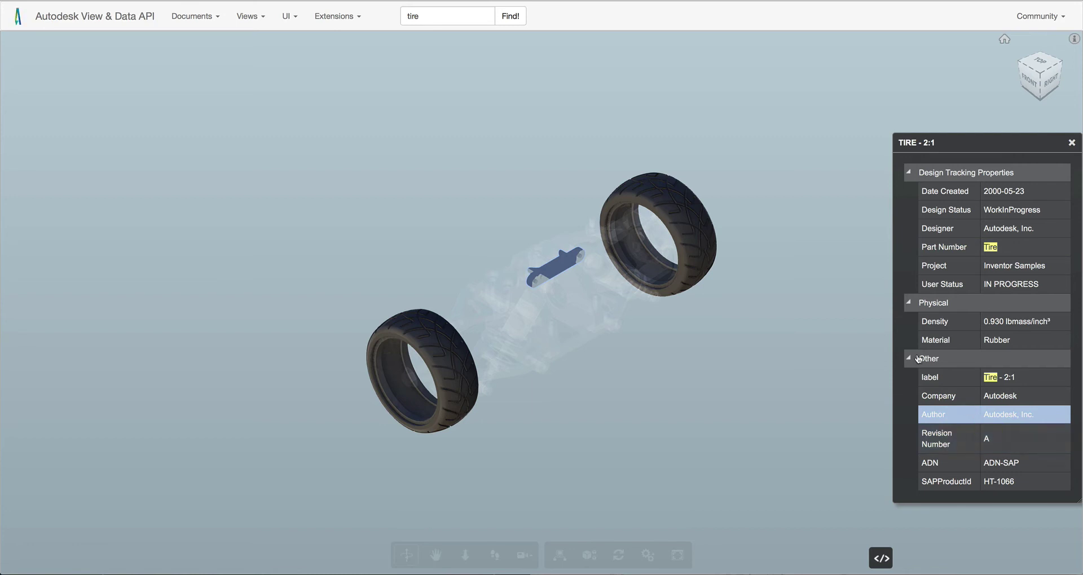
{"action": "right_click", "coordinate": [533, 78]}
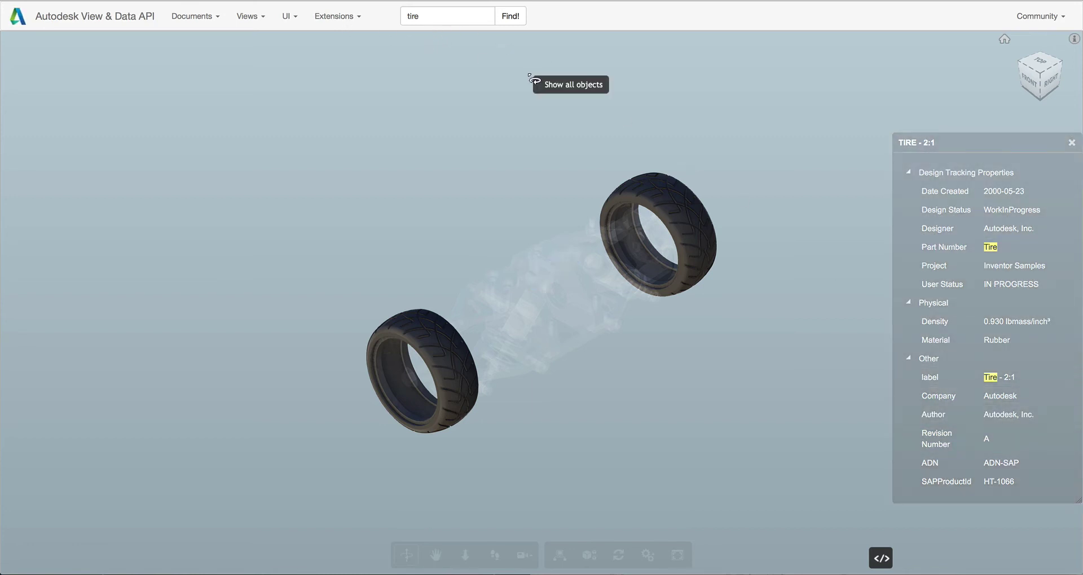
{"action": "left_click", "coordinate": [573, 86]}
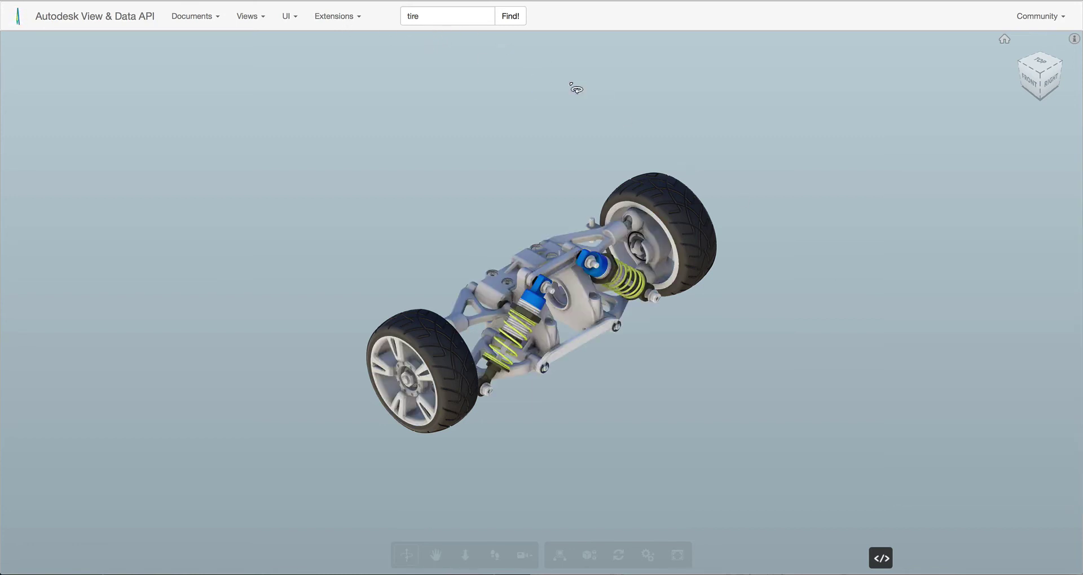
- Enable the second Annotation extension listed in the extension manager
{"action": "left_click", "coordinate": [333, 17]}
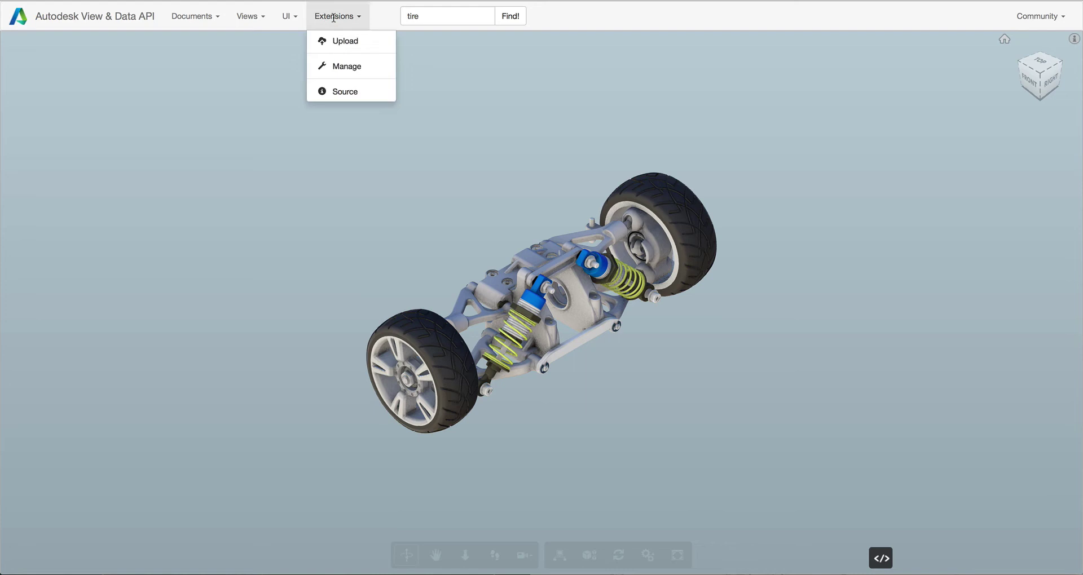
{"action": "left_click", "coordinate": [346, 65]}
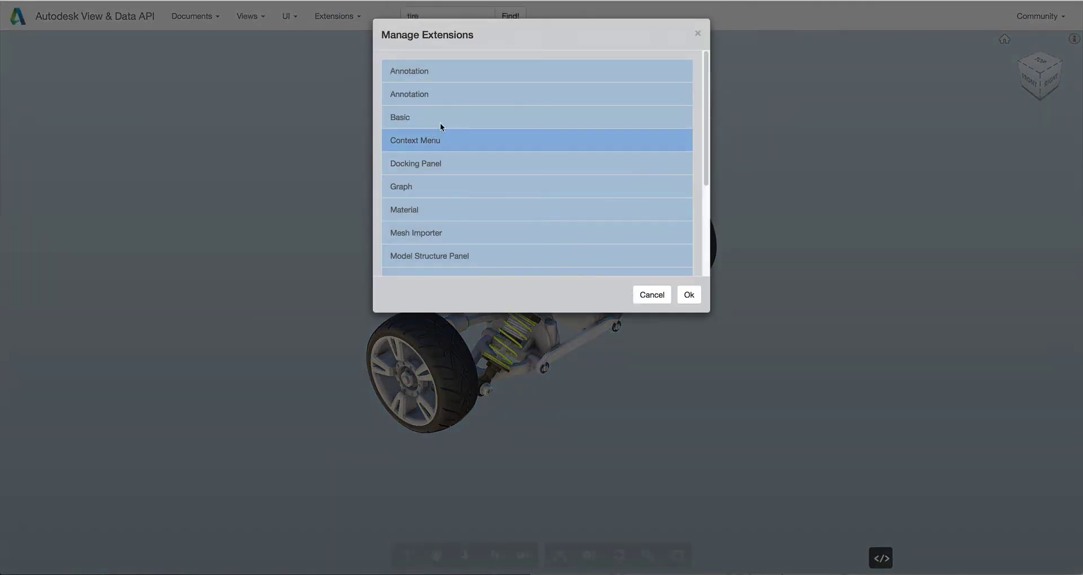
{"action": "left_click", "coordinate": [423, 94]}
{"action": "left_click", "coordinate": [689, 294]}
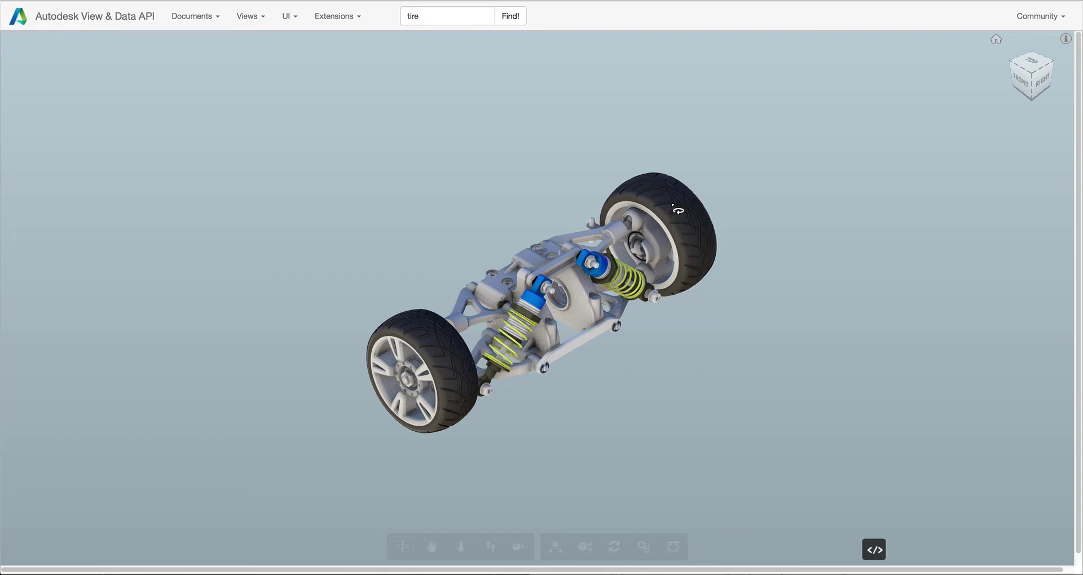
- Place annotation labels with leader lines for the far tire, the front upper arm mount and the near wheel
{"action": "left_click_drag", "start_coordinate": [677, 209], "coordinate": [845, 164]}
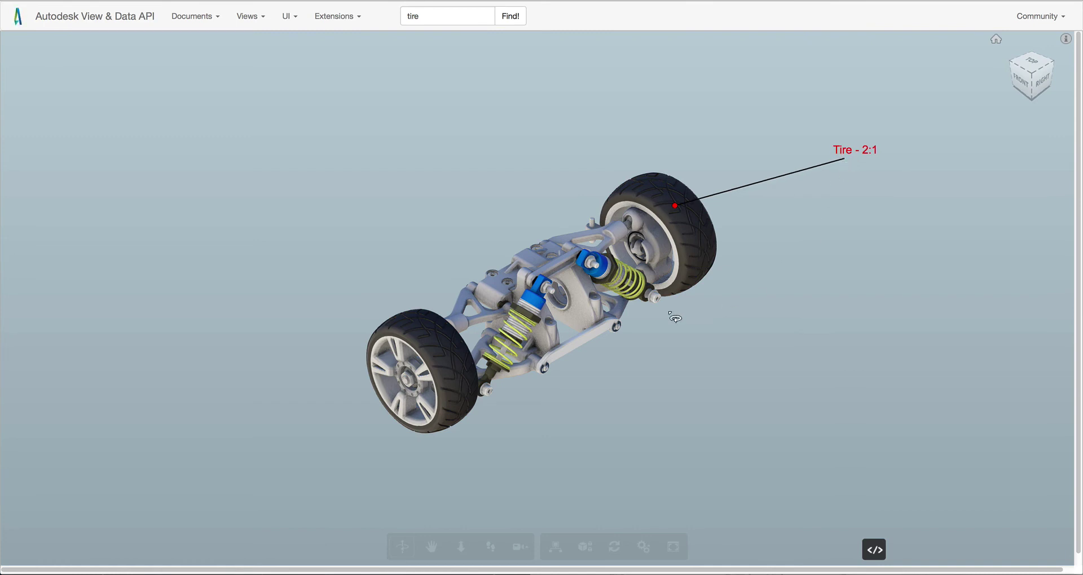
{"action": "left_click_drag", "start_coordinate": [535, 262], "coordinate": [368, 176]}
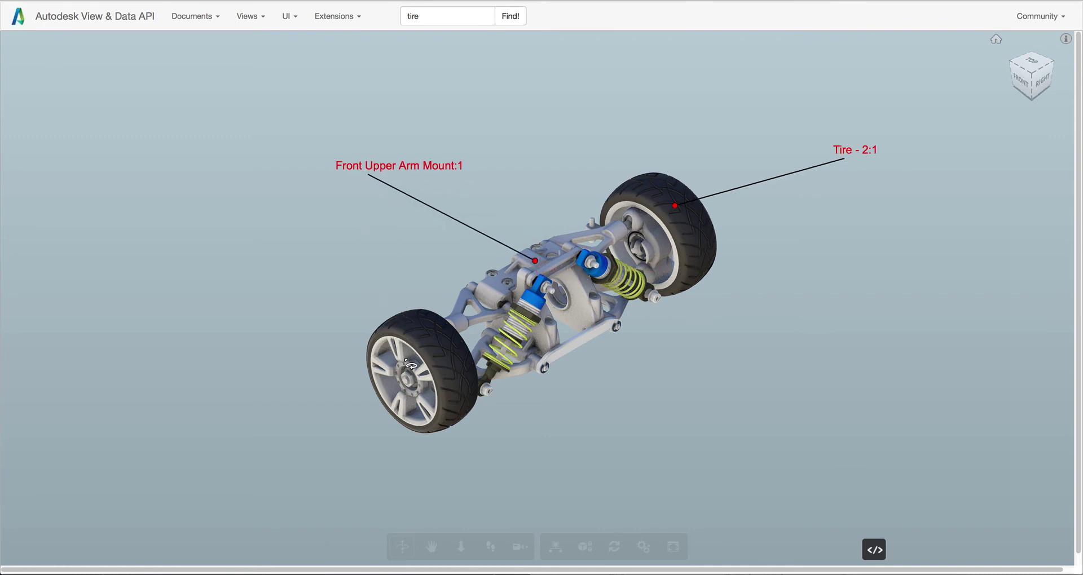
{"action": "left_click_drag", "start_coordinate": [397, 354], "coordinate": [238, 274]}
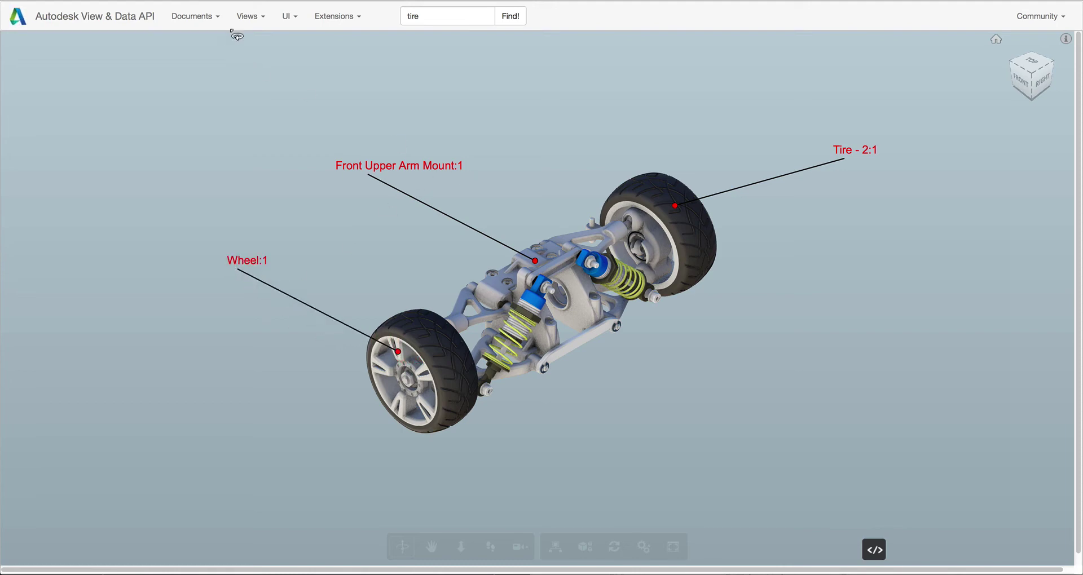
- Start the Rotate Motion on the annotated model
{"action": "left_click", "coordinate": [244, 16]}
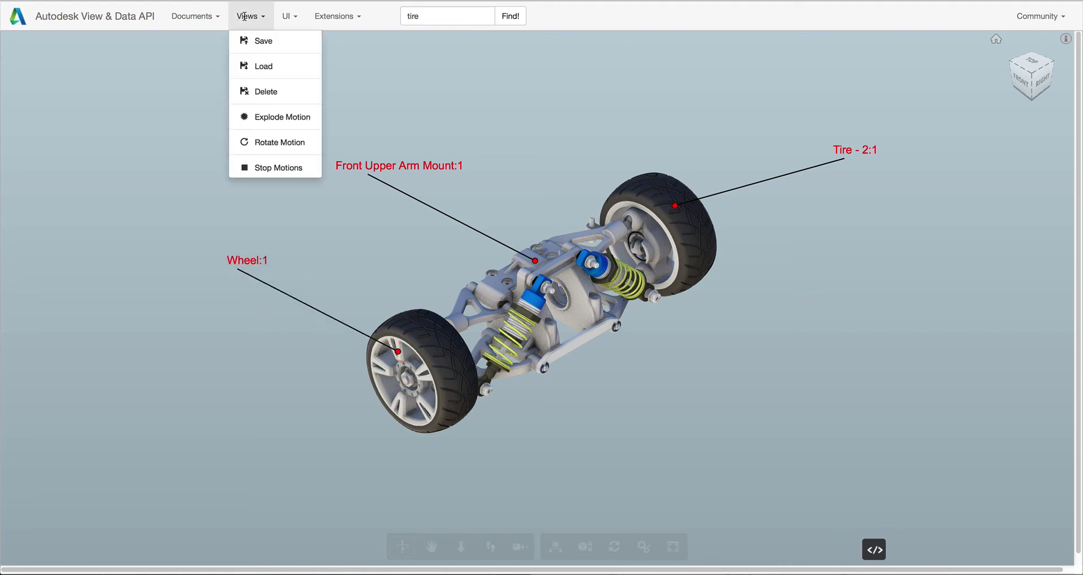
{"action": "left_click", "coordinate": [289, 143]}
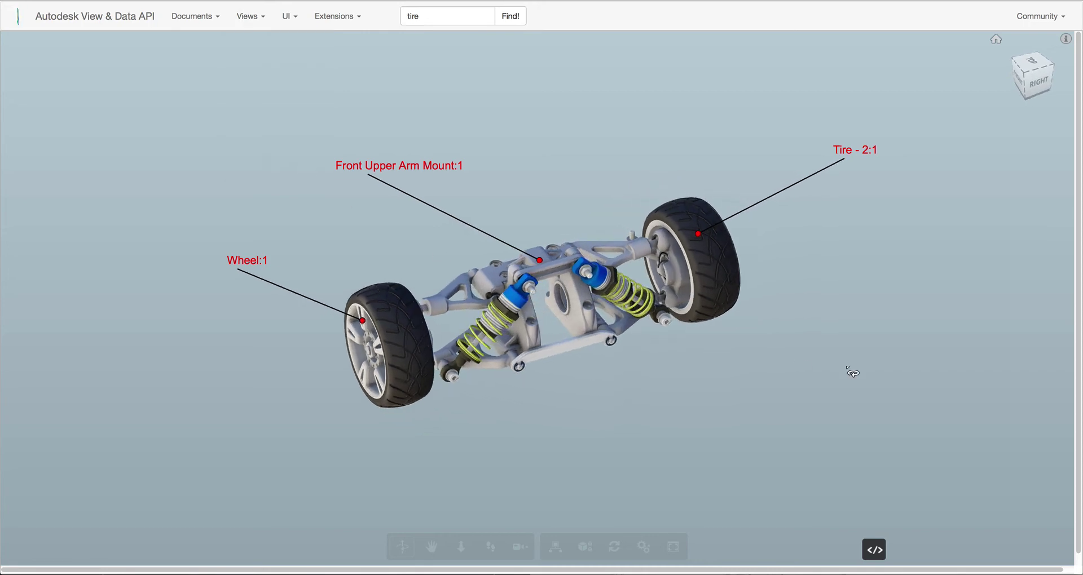